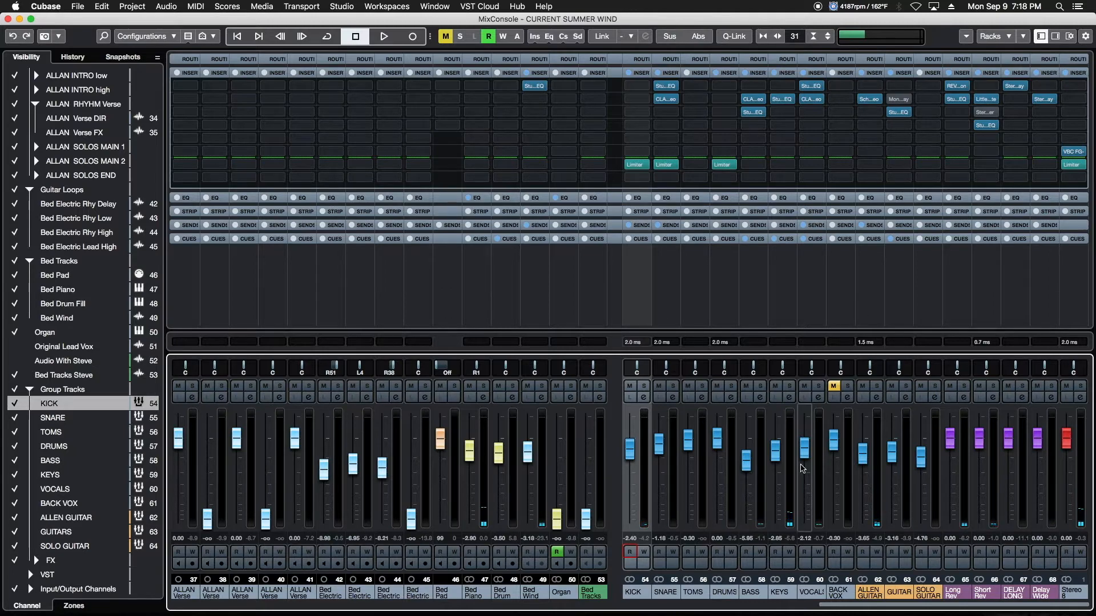
Step: Record volume automation on the KEYS group channel by moving its fader during playback, and switch off its automation write and read
{"action": "left_click", "coordinate": [789, 553]}
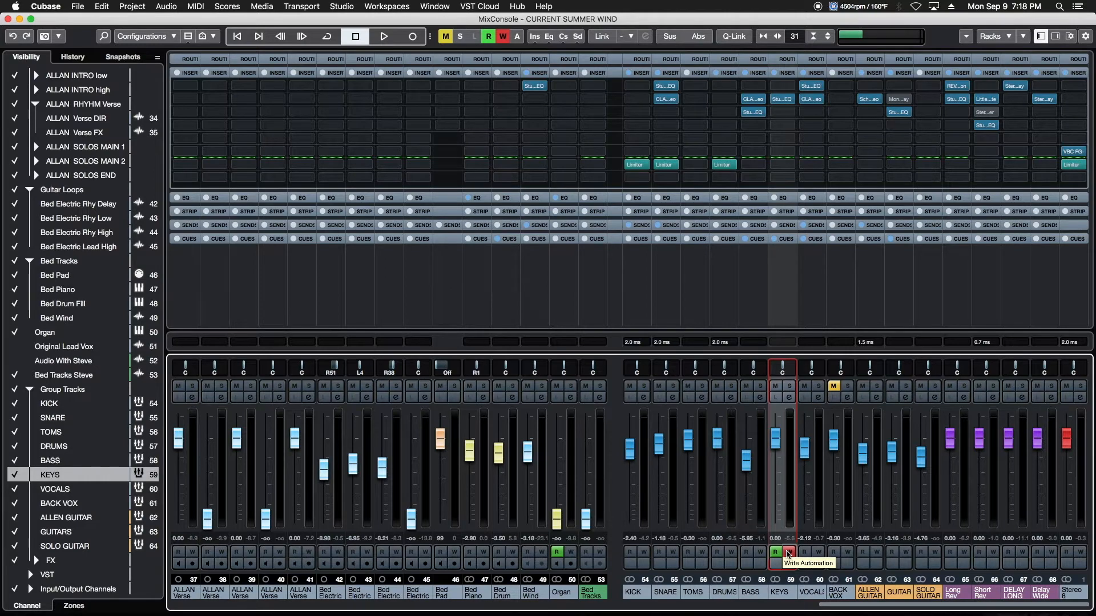
{"action": "key", "text": "space"}
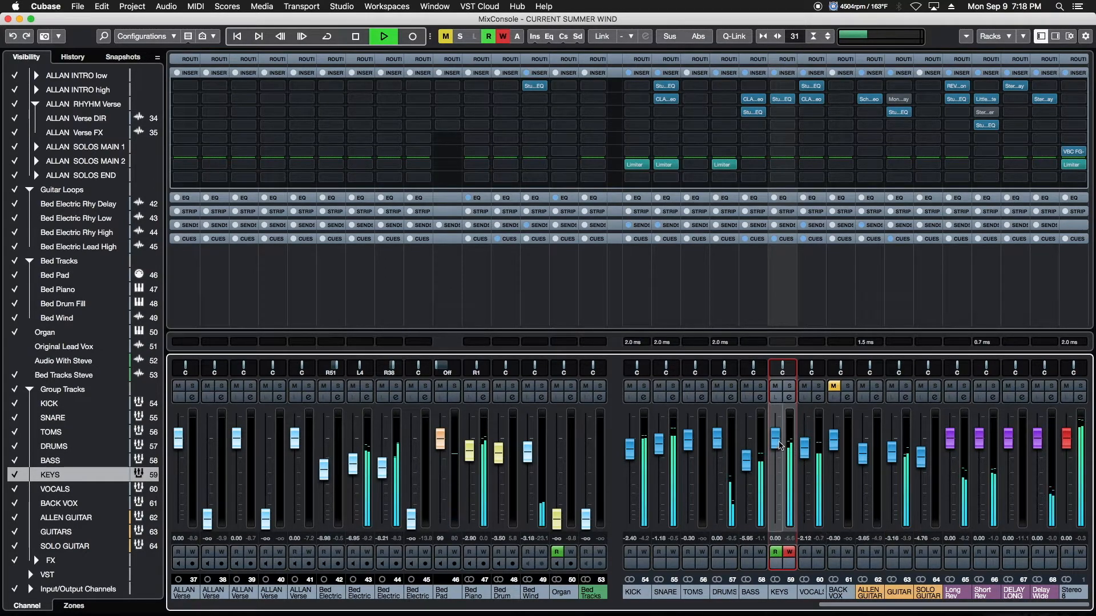
{"action": "mouse_move", "coordinate": [780, 445]}
{"action": "left_mouse_down"}
{"action": "mouse_move", "coordinate": [780, 471]}
{"action": "mouse_move", "coordinate": [778, 440]}
{"action": "left_mouse_up"}
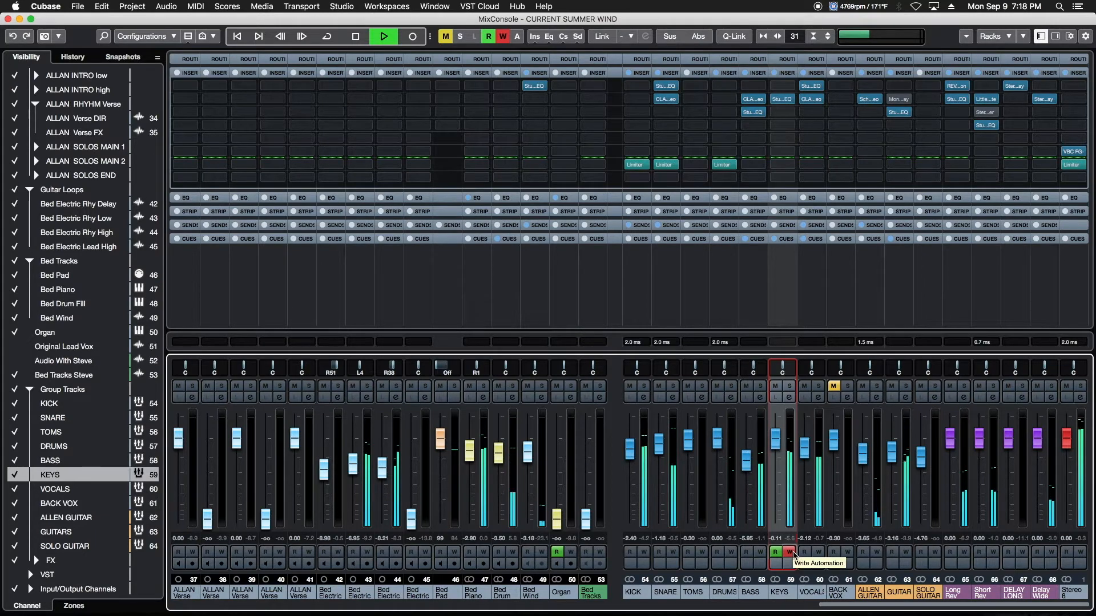
{"action": "key", "text": "space"}
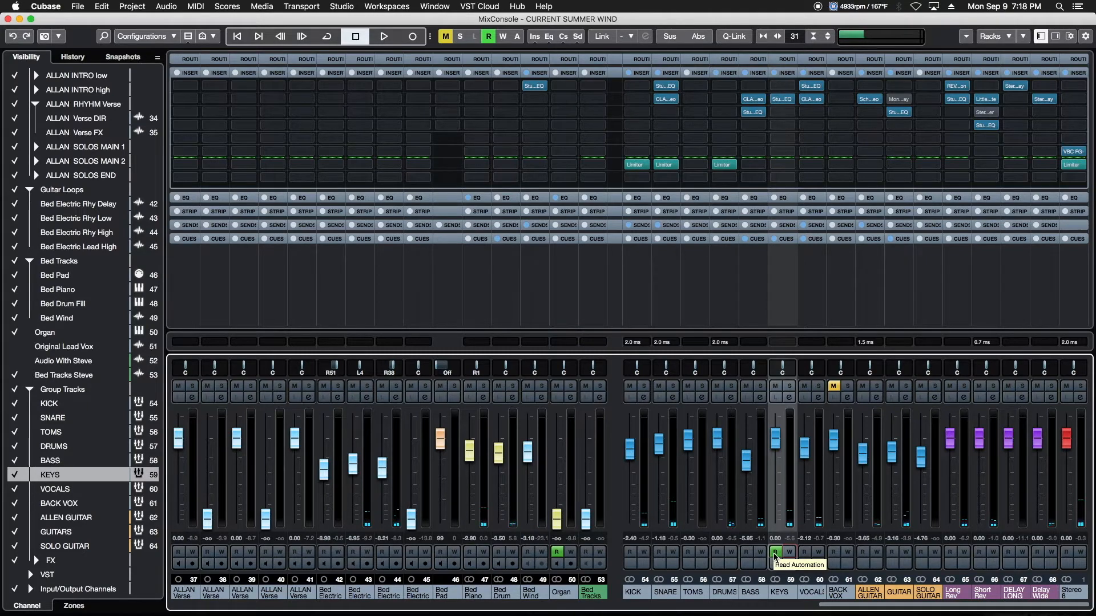
{"action": "left_click", "coordinate": [775, 554]}
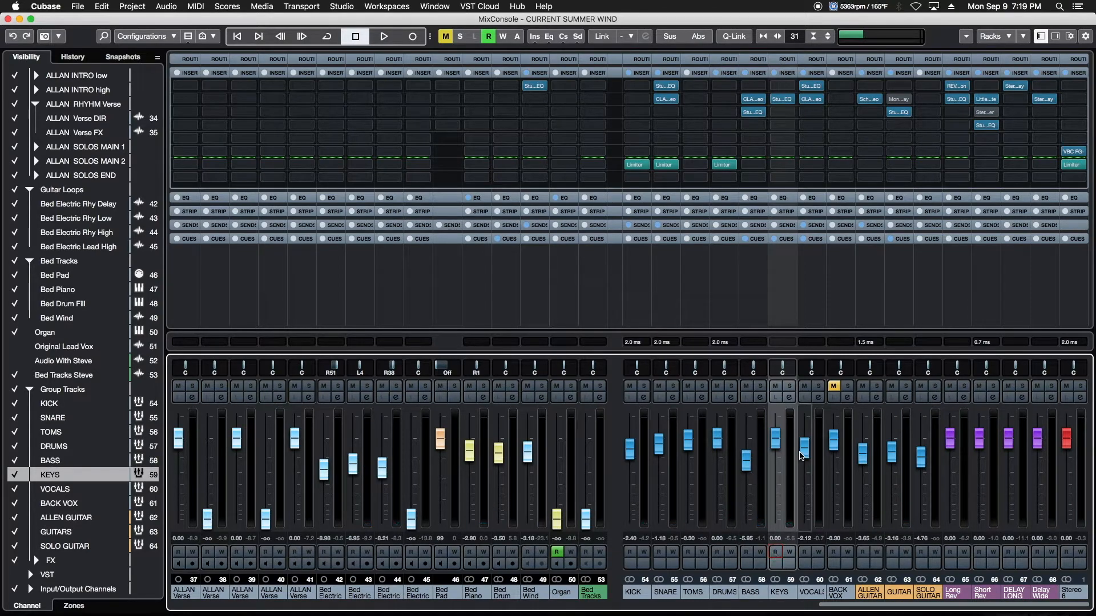
Step: Toggle mute and solo on and off for the KEYS group channel and try its balance panner
{"action": "left_click", "coordinate": [775, 387]}
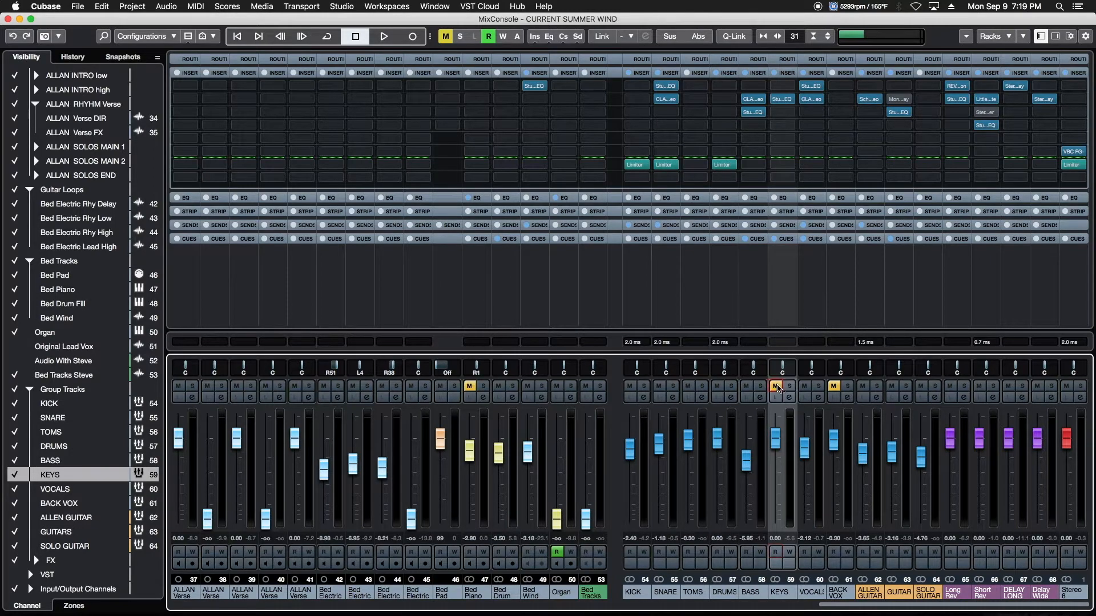
{"action": "left_click", "coordinate": [788, 387]}
{"action": "left_click", "coordinate": [778, 387]}
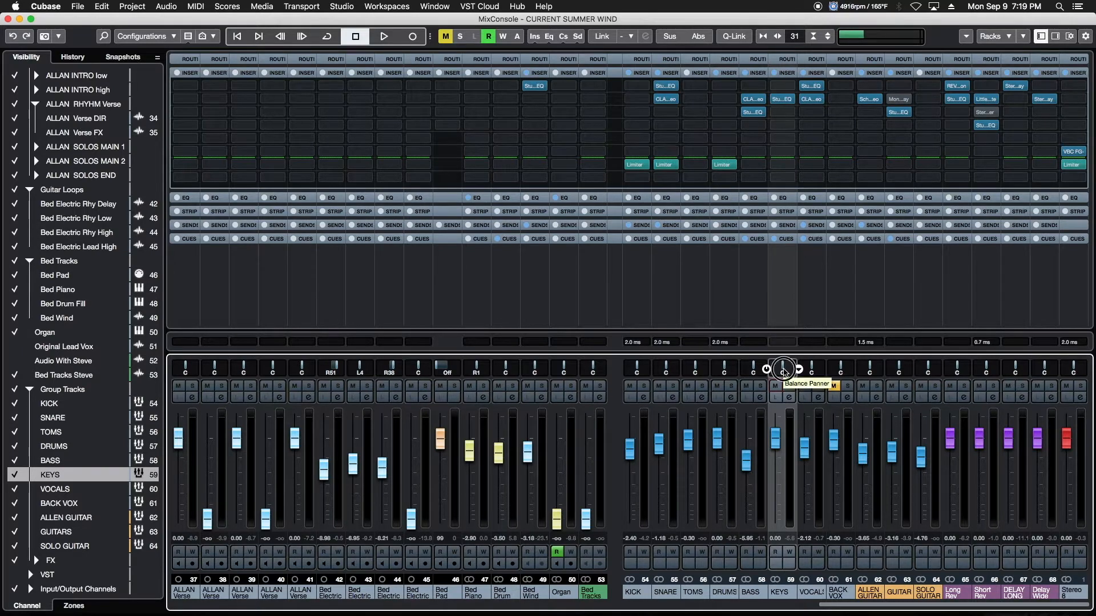
{"action": "mouse_move", "coordinate": [783, 371]}
{"action": "left_mouse_down"}
{"action": "mouse_move", "coordinate": [765, 371]}
{"action": "mouse_move", "coordinate": [783, 372]}
{"action": "left_mouse_up"}
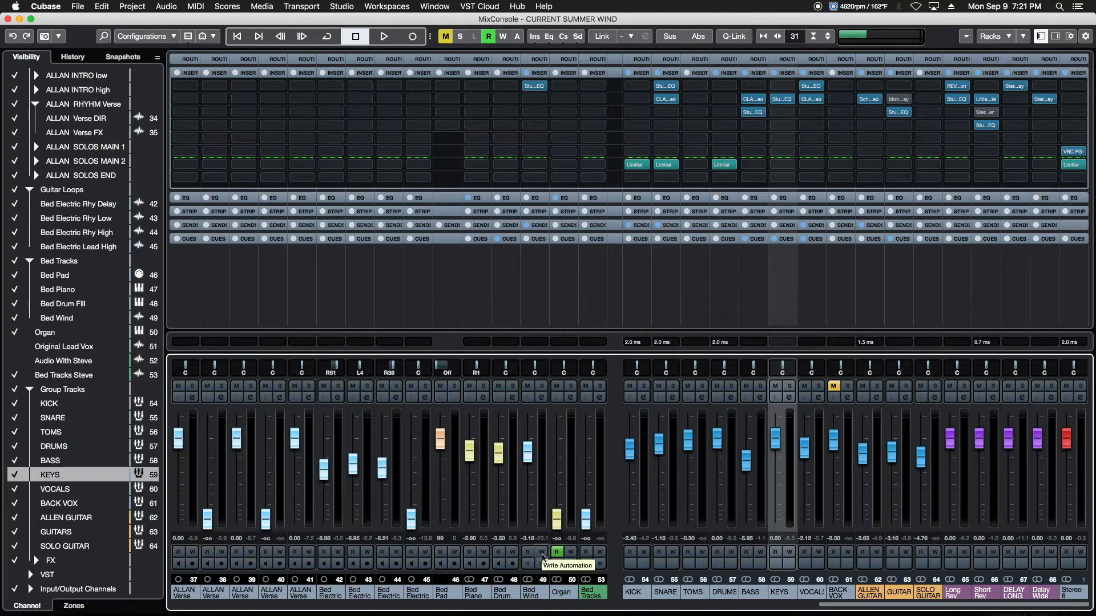
Step: Record pan automation on the Bed Wind channel by moving its panner during playback, and switch off automation write
{"action": "left_click", "coordinate": [542, 552]}
{"action": "key", "text": "space"}
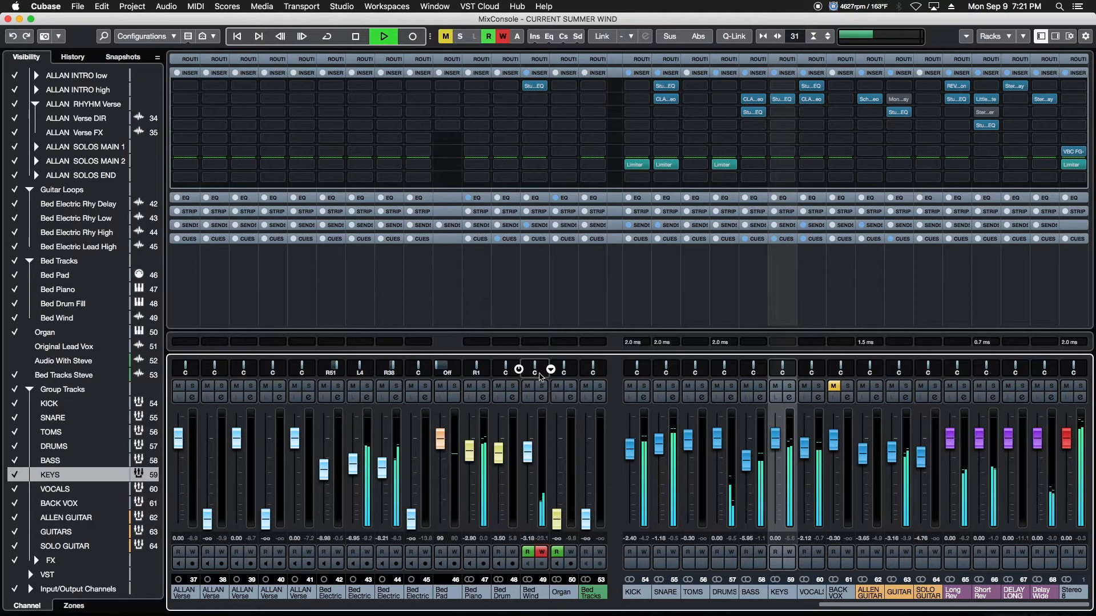
{"action": "mouse_move", "coordinate": [534, 369]}
{"action": "left_mouse_down"}
{"action": "mouse_move", "coordinate": [480, 368]}
{"action": "mouse_move", "coordinate": [581, 369]}
{"action": "mouse_move", "coordinate": [518, 369]}
{"action": "left_mouse_up"}
{"action": "key", "text": "space"}
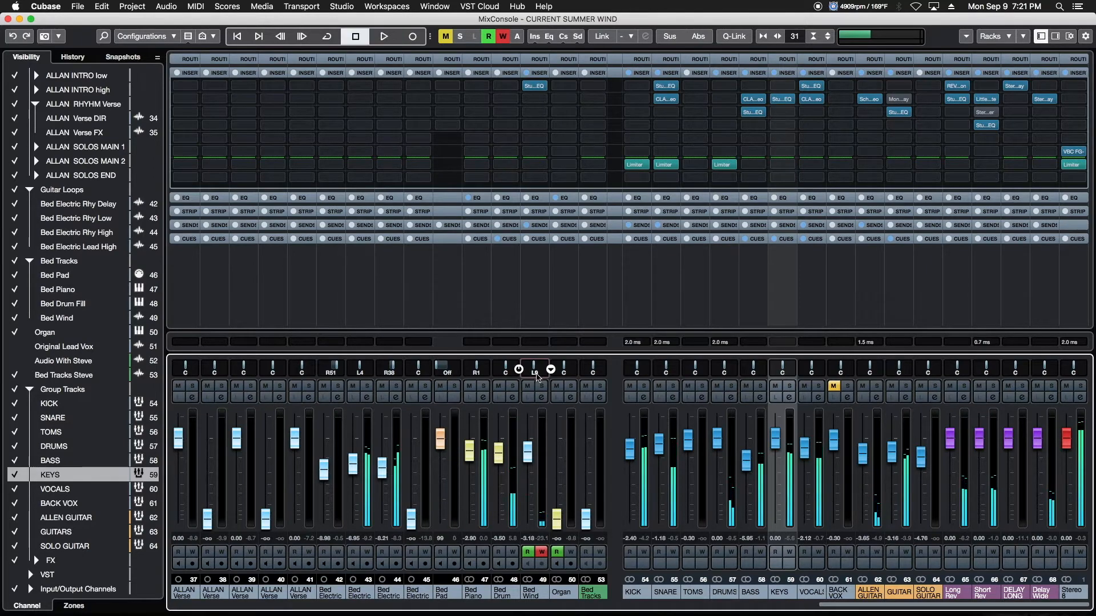
{"action": "left_click", "coordinate": [541, 551]}
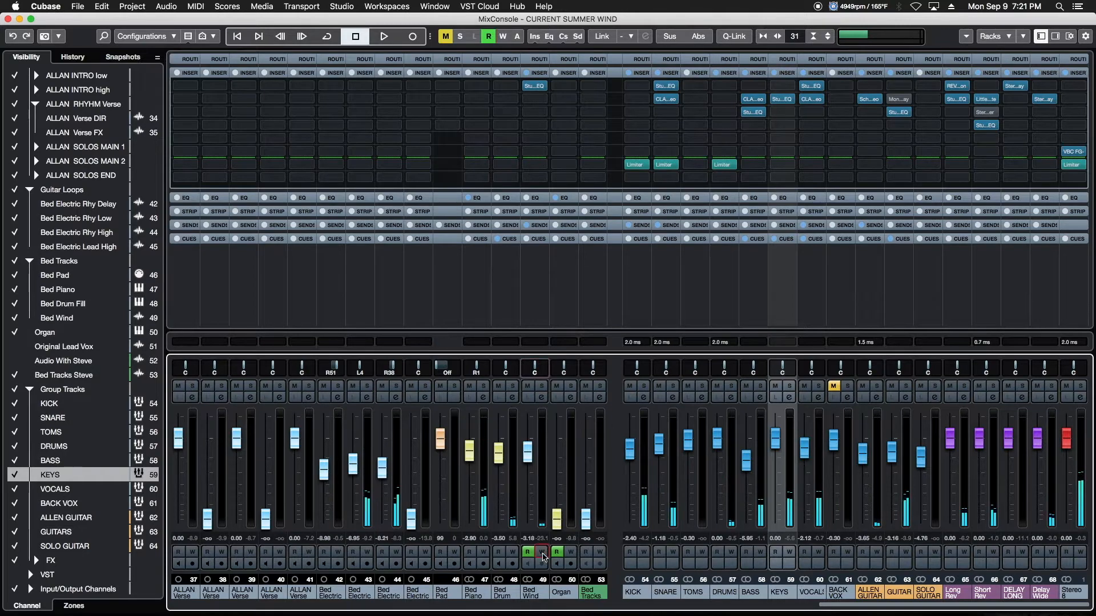
Step: Play back the Bed Wind pan automation with the channel soloed, and clear the solo after stopping
{"action": "key", "text": "space"}
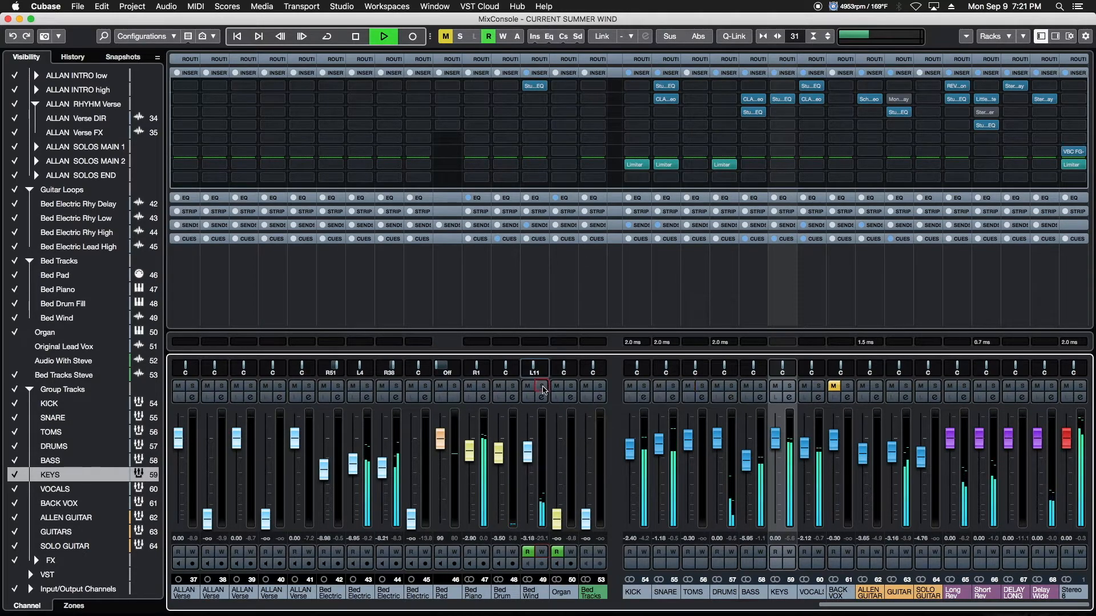
{"action": "left_click", "coordinate": [543, 386]}
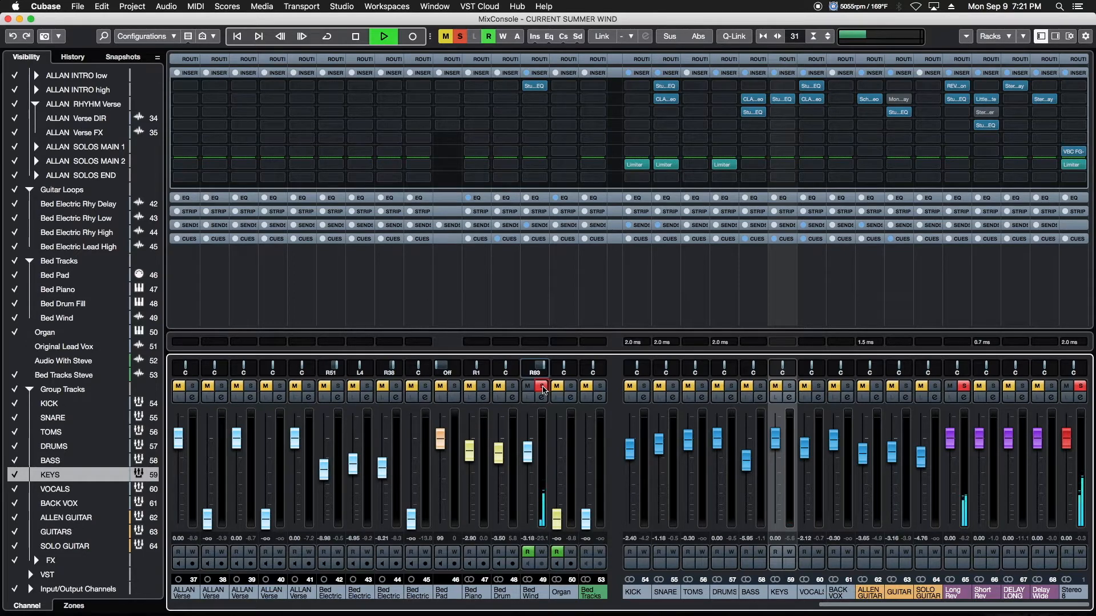
{"action": "key", "text": "space"}
{"action": "left_click", "coordinate": [542, 389]}
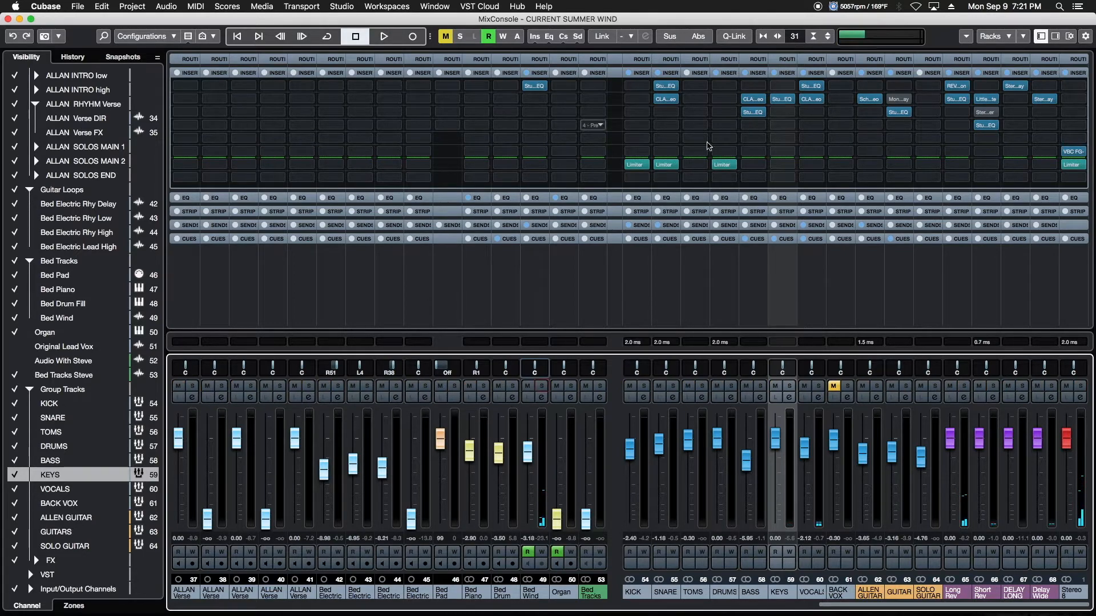
Step: Switch to the project window, select the Bed Wind track and reveal its automation lane
{"action": "mouse_move", "coordinate": [1061, 611]}
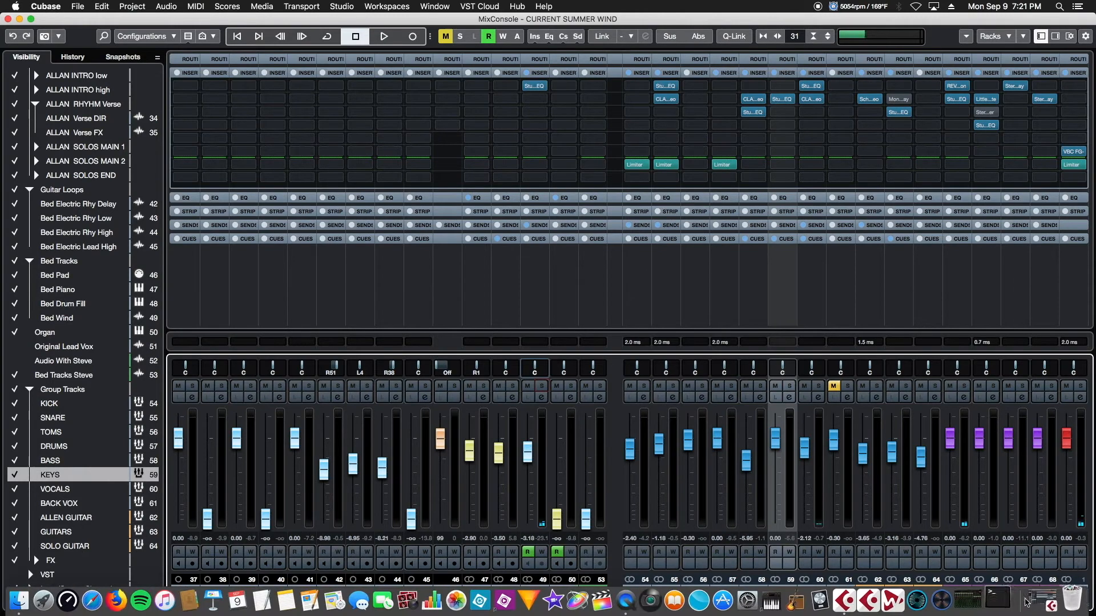
{"action": "left_click", "coordinate": [1035, 600]}
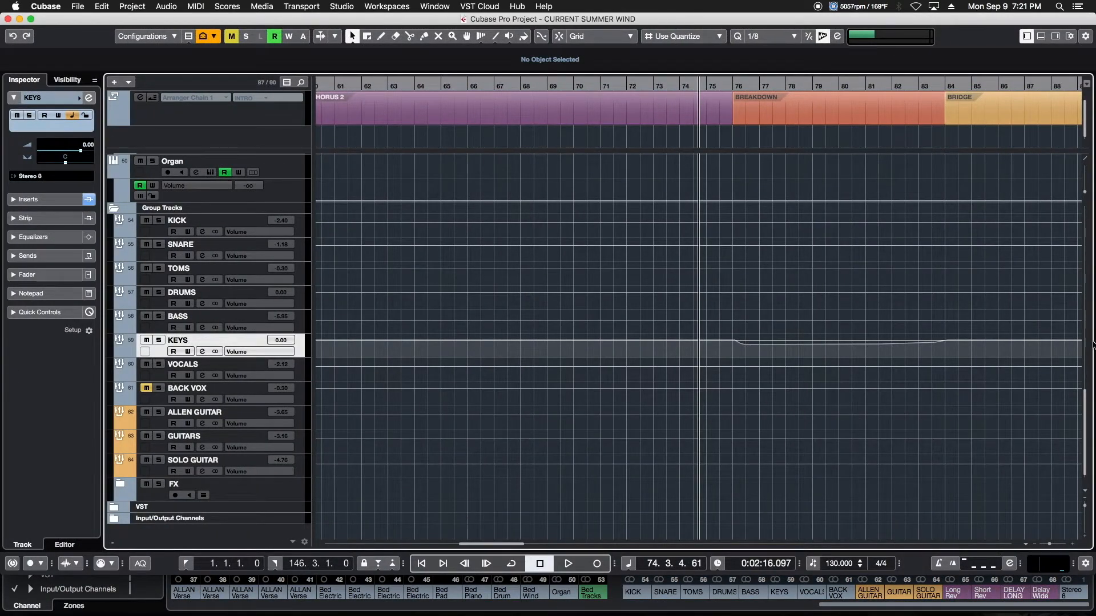
{"action": "left_click_drag", "start_coordinate": [1087, 409], "coordinate": [1081, 370]}
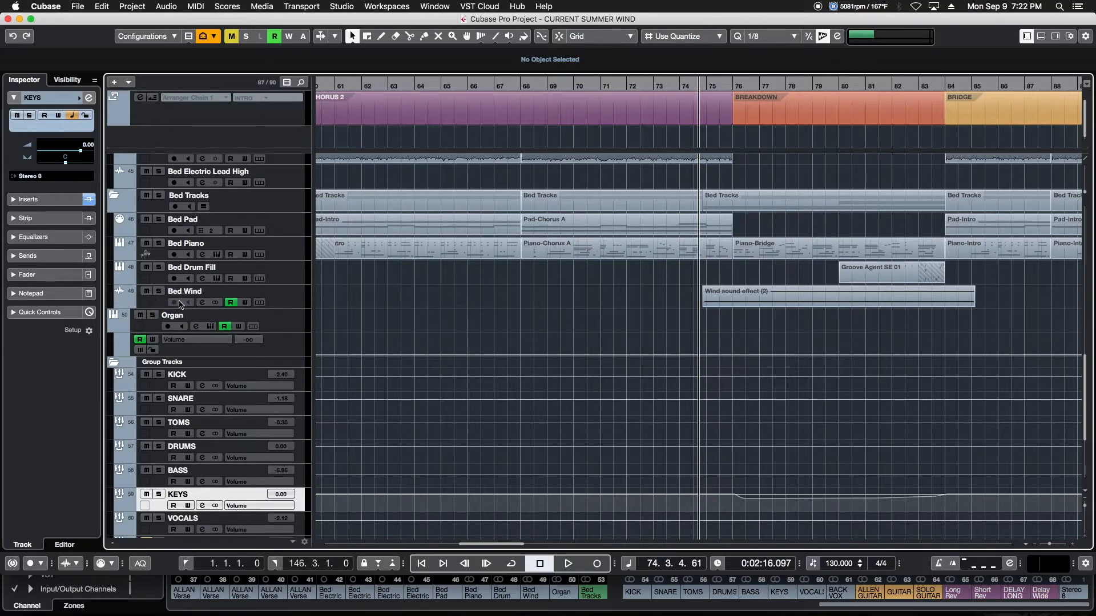
{"action": "left_click", "coordinate": [290, 296]}
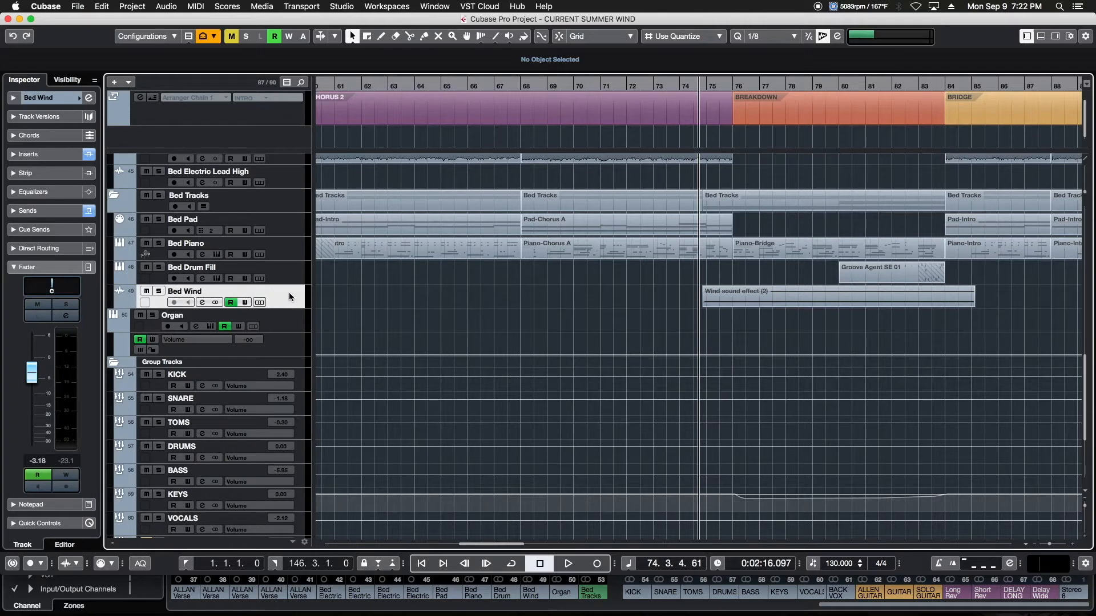
{"action": "left_click", "coordinate": [120, 305]}
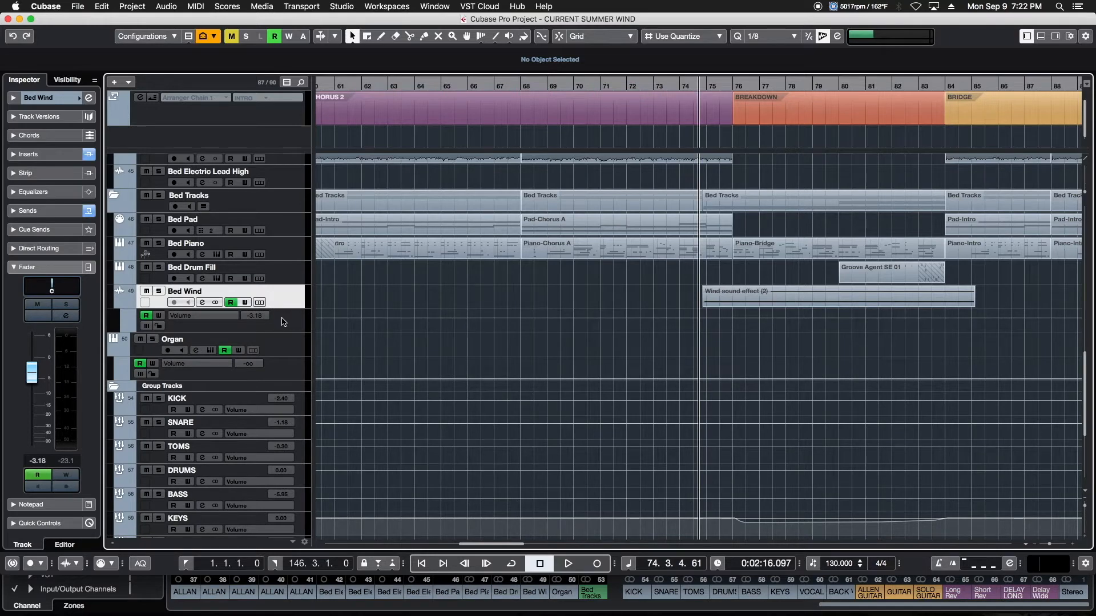
Step: Set the Bed Wind automation lane to Standard Panner - Pan Left-Right and enlarge the lane's height
{"action": "left_click", "coordinate": [198, 318]}
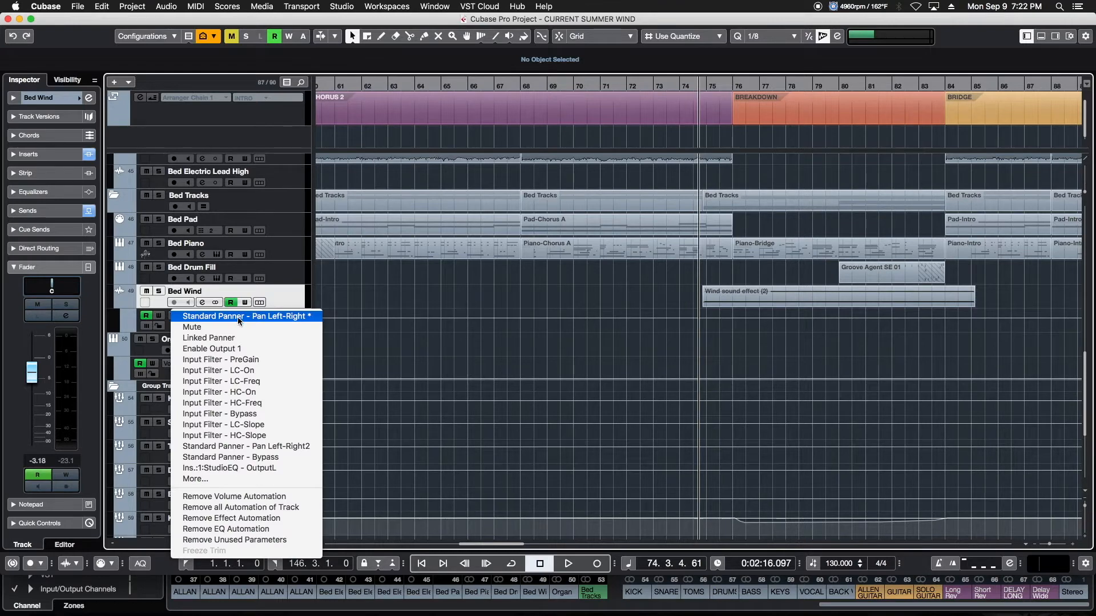
{"action": "left_click", "coordinate": [284, 317]}
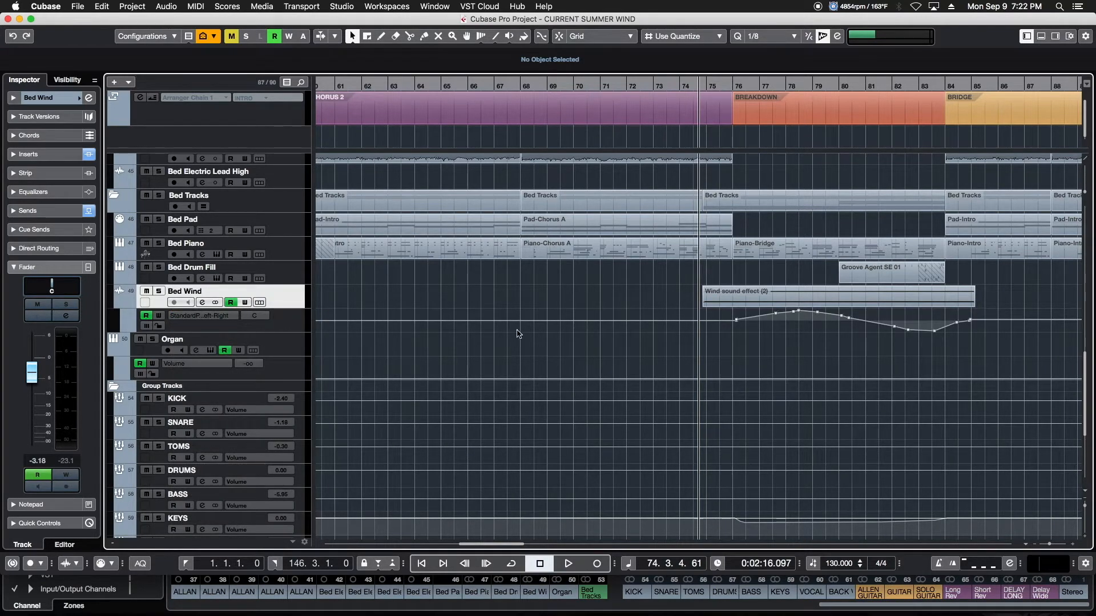
{"action": "scroll", "coordinate": [577, 357], "scroll_direction": "right", "scroll_amount": 10}
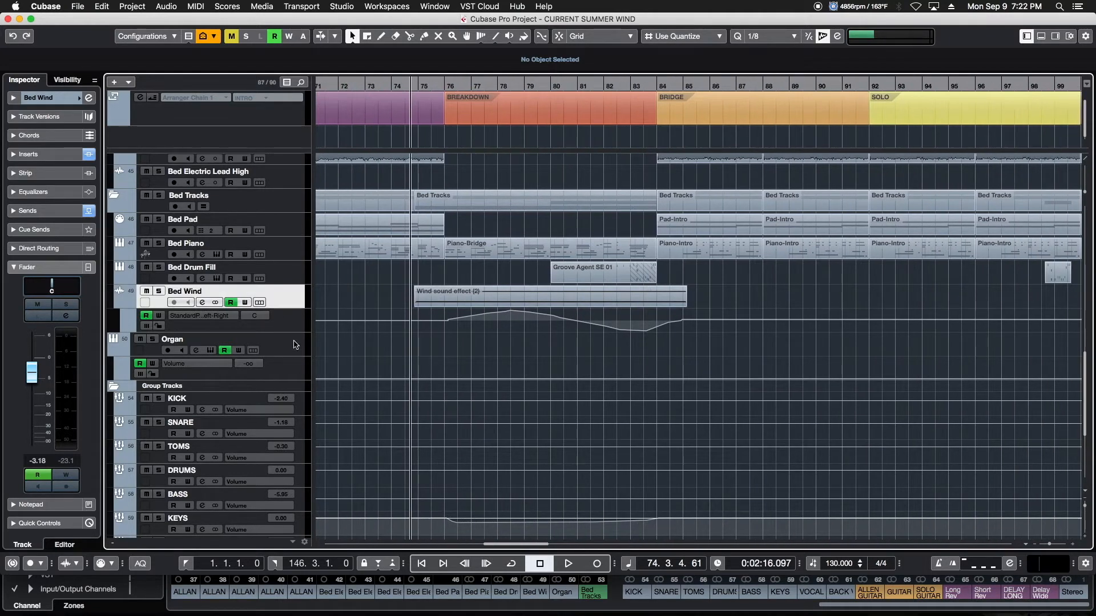
{"action": "left_click_drag", "start_coordinate": [294, 333], "coordinate": [294, 420]}
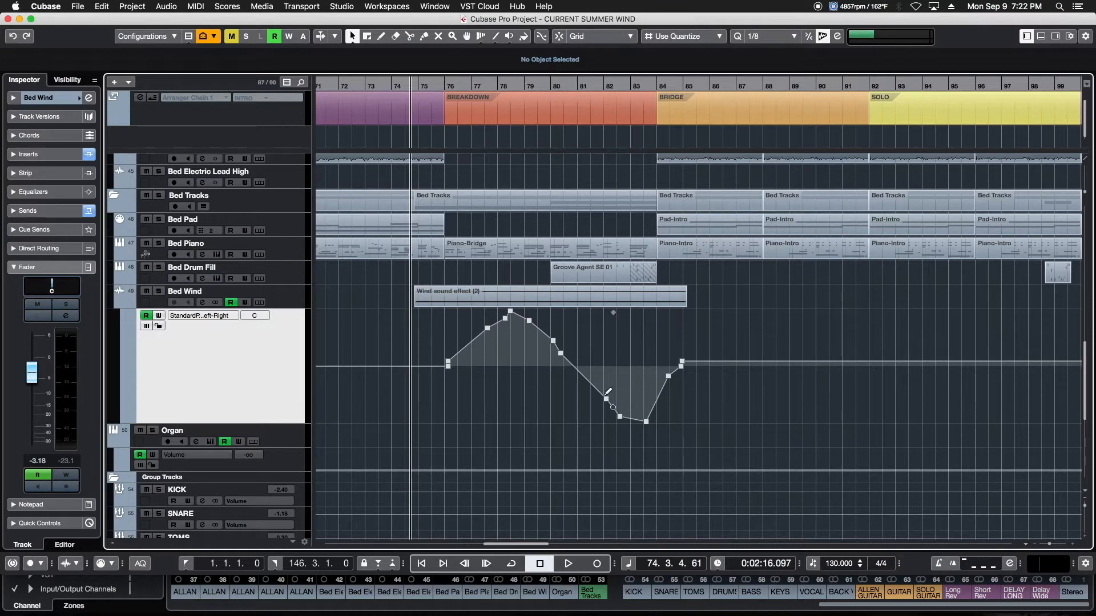
Step: Redraw the Bed Wind pan automation with the Line tool as straight segments from bar 76 to about bar 85
{"action": "right_click", "coordinate": [449, 377]}
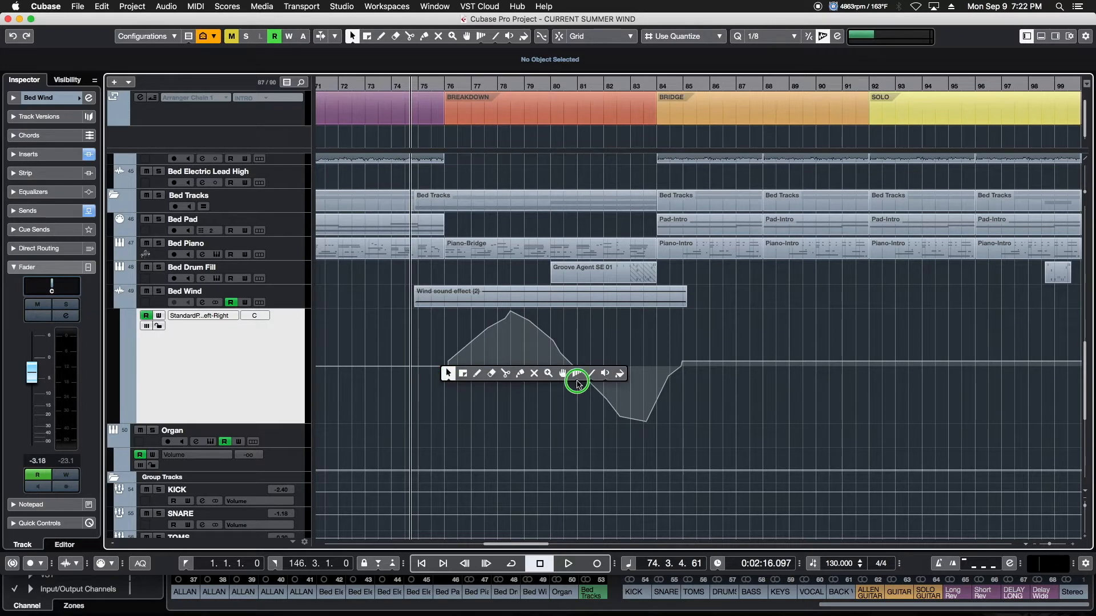
{"action": "left_click", "coordinate": [583, 374]}
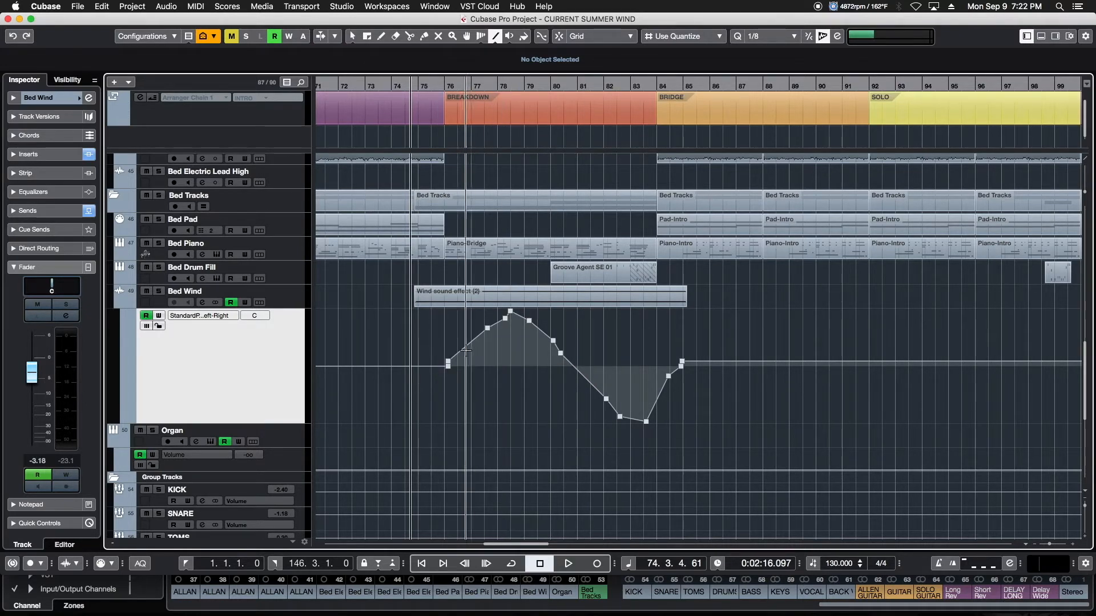
{"action": "left_click_drag", "start_coordinate": [446, 367], "coordinate": [686, 362]}
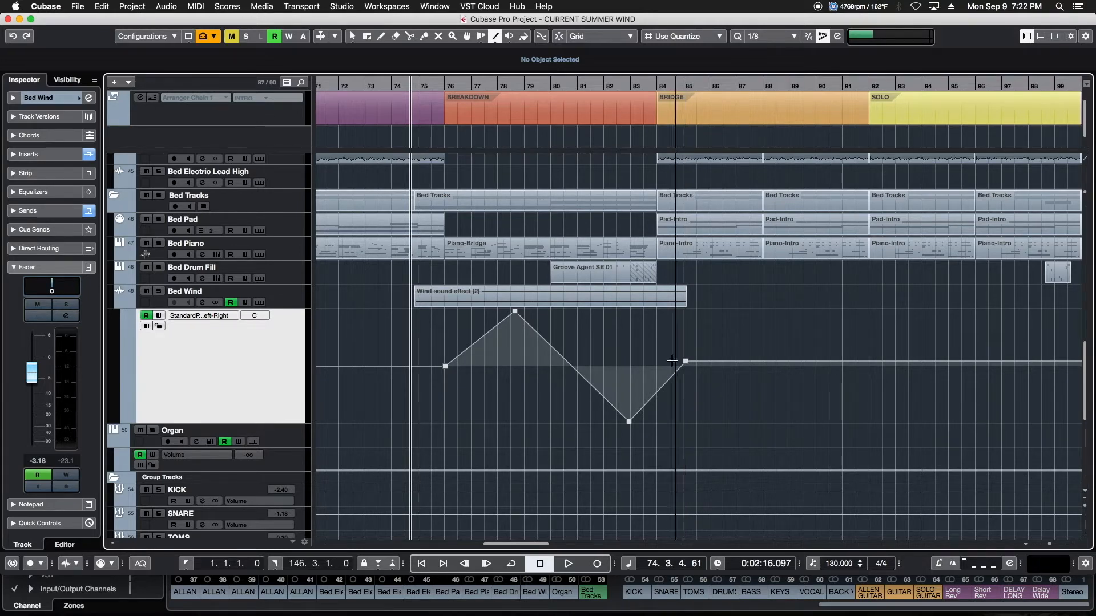
Step: Bend the three sloped segments of the Bed Wind pan automation into curves with the Object Selection tool
{"action": "right_click", "coordinate": [635, 345]}
{"action": "left_click", "coordinate": [636, 344]}
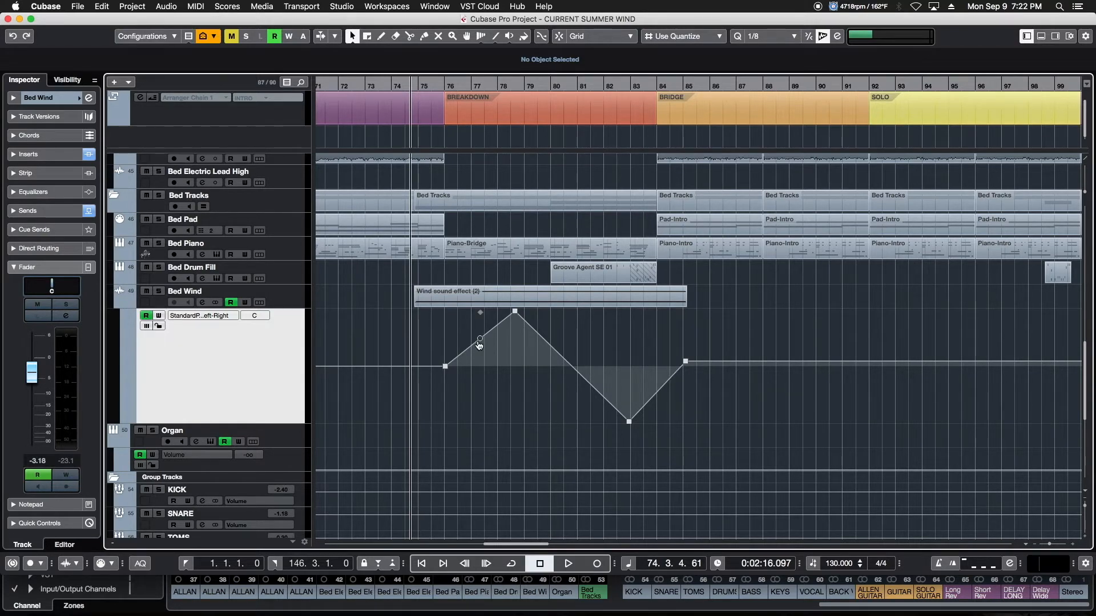
{"action": "mouse_move", "coordinate": [480, 341]}
{"action": "left_mouse_down"}
{"action": "mouse_move", "coordinate": [475, 327]}
{"action": "mouse_move", "coordinate": [487, 342]}
{"action": "mouse_move", "coordinate": [501, 335]}
{"action": "mouse_move", "coordinate": [483, 346]}
{"action": "mouse_move", "coordinate": [478, 337]}
{"action": "mouse_move", "coordinate": [493, 349]}
{"action": "left_mouse_up"}
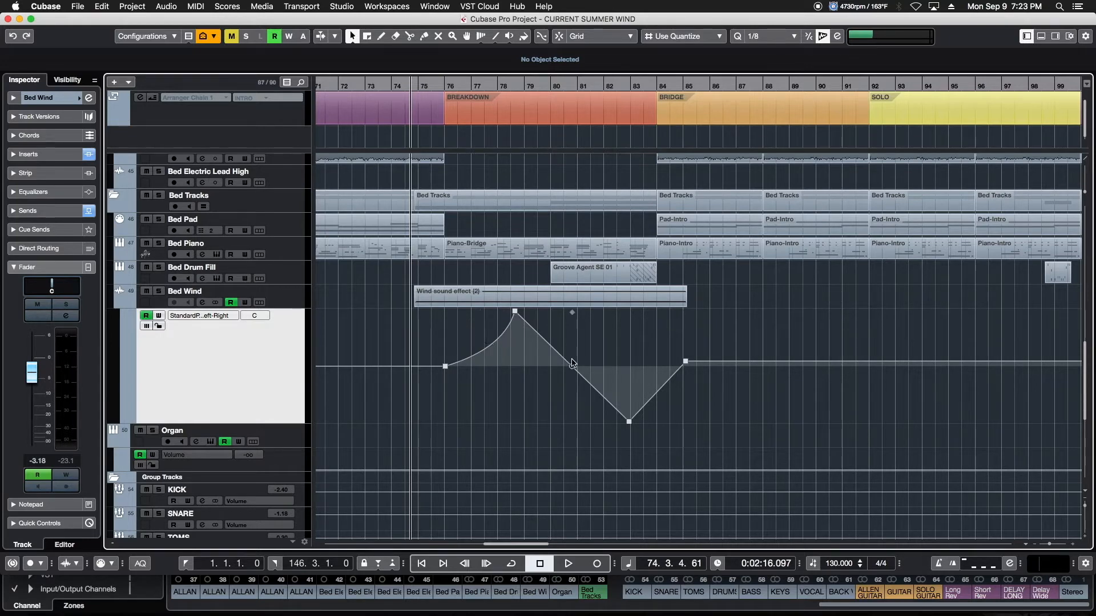
{"action": "left_click_drag", "start_coordinate": [574, 370], "coordinate": [585, 358]}
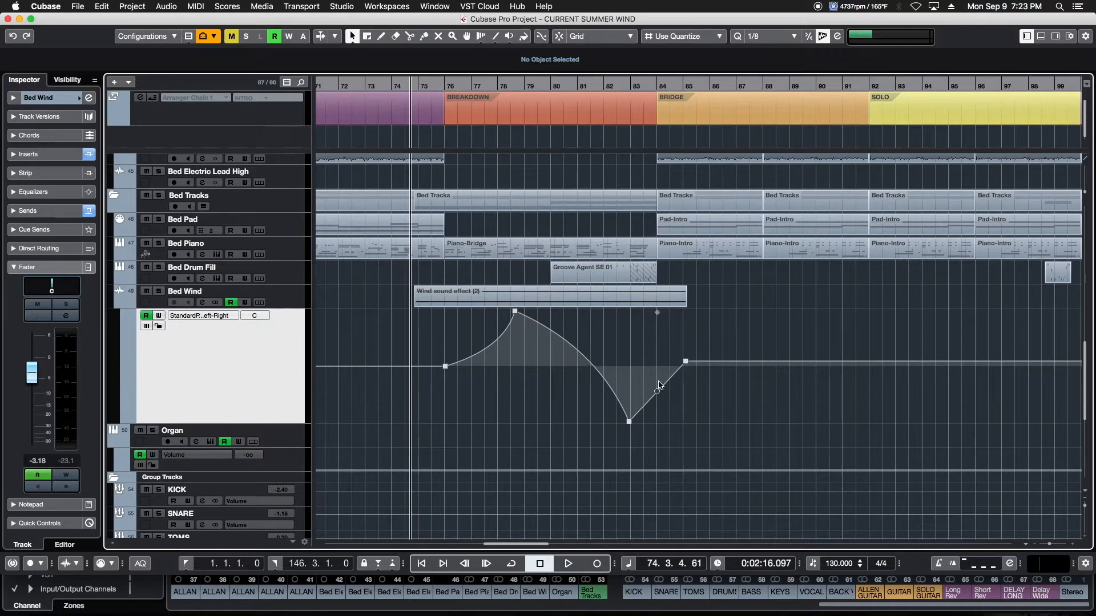
{"action": "left_click_drag", "start_coordinate": [658, 394], "coordinate": [654, 388]}
Step: Select a range from about bar 87 to bar 90 in the Bed Wind pan lane and shift its automation level vertically
{"action": "right_click", "coordinate": [746, 335]}
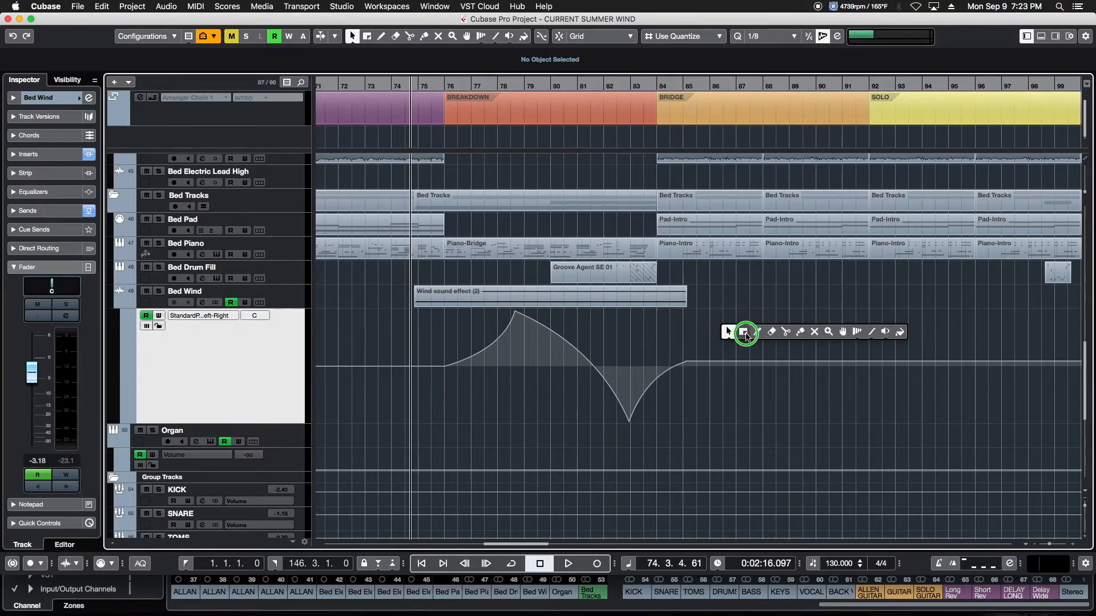
{"action": "left_click", "coordinate": [743, 335]}
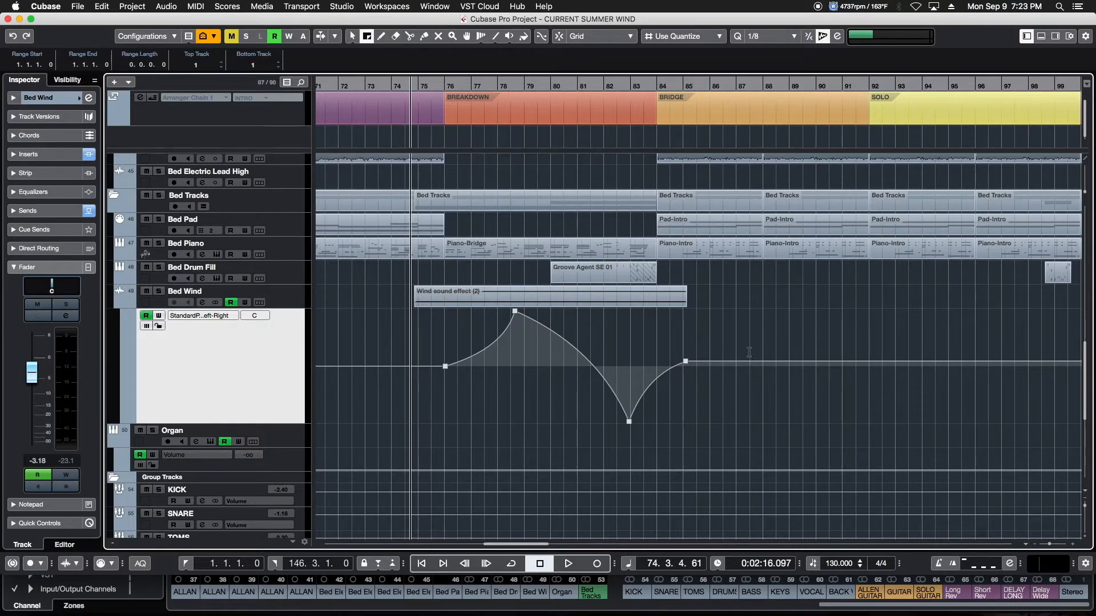
{"action": "left_click_drag", "start_coordinate": [749, 352], "coordinate": [790, 369]}
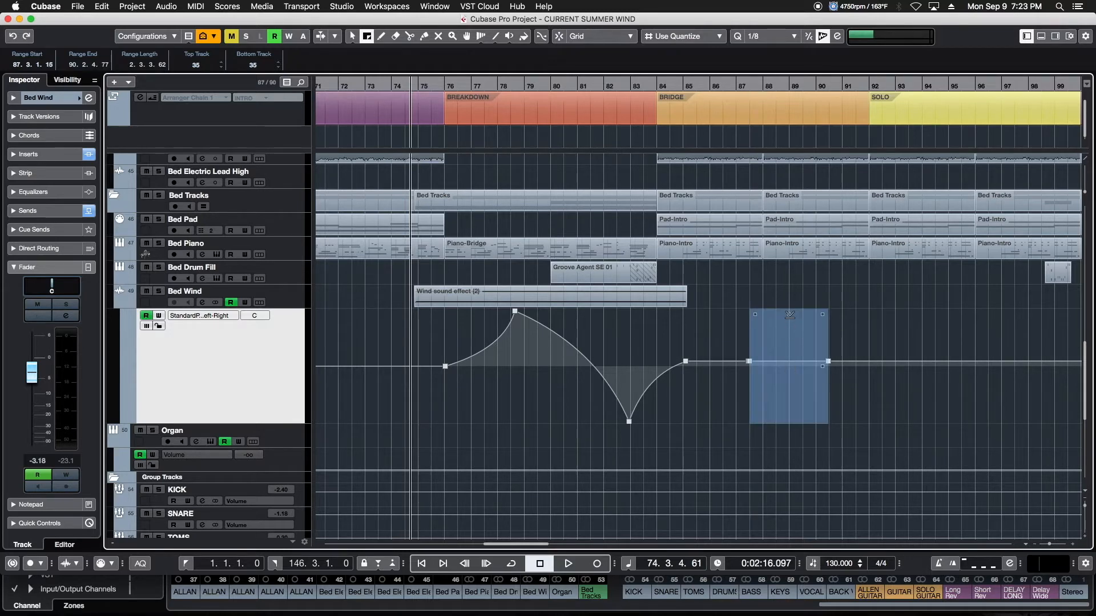
{"action": "left_click_drag", "start_coordinate": [790, 315], "coordinate": [789, 381]}
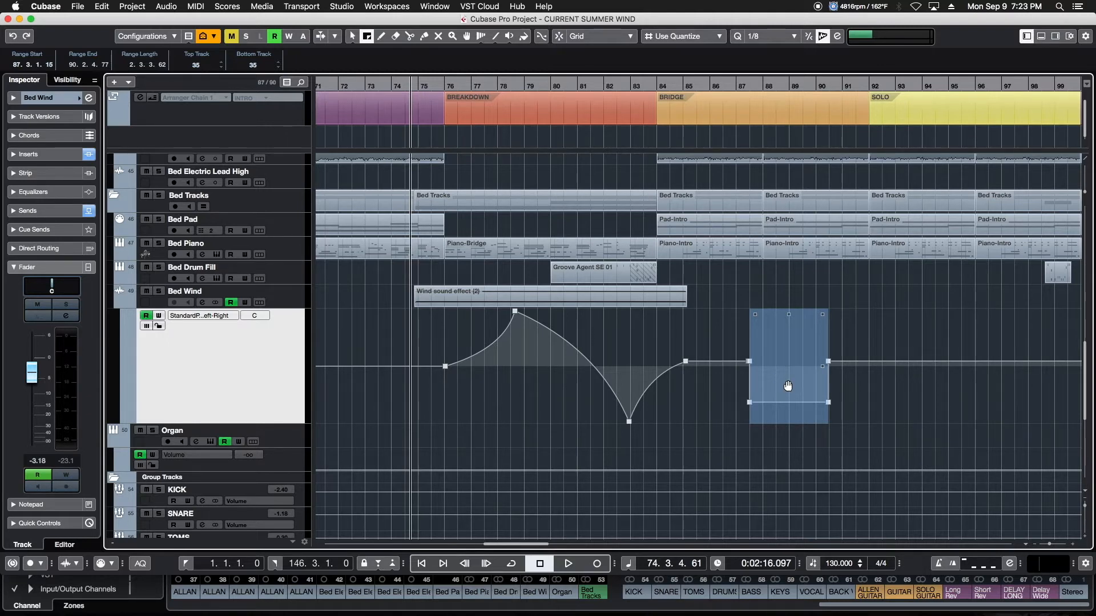
{"action": "left_click_drag", "start_coordinate": [787, 312], "coordinate": [785, 184]}
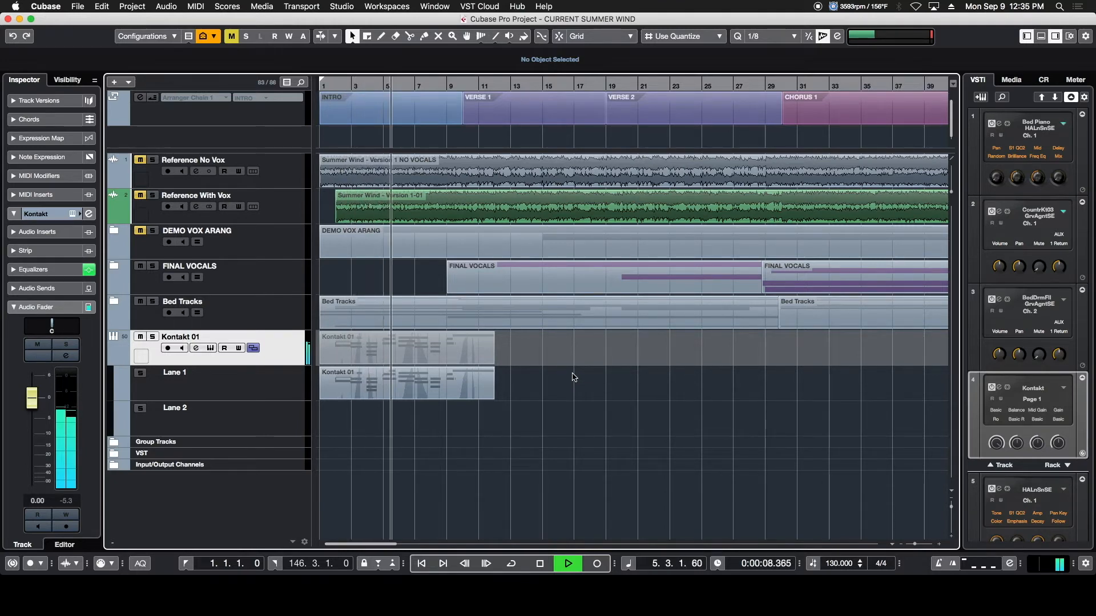
Step: Stop playback and place the project cursor at about bar 8, near the end of the INTRO
{"action": "key", "text": "space"}
{"action": "left_click", "coordinate": [439, 84]}
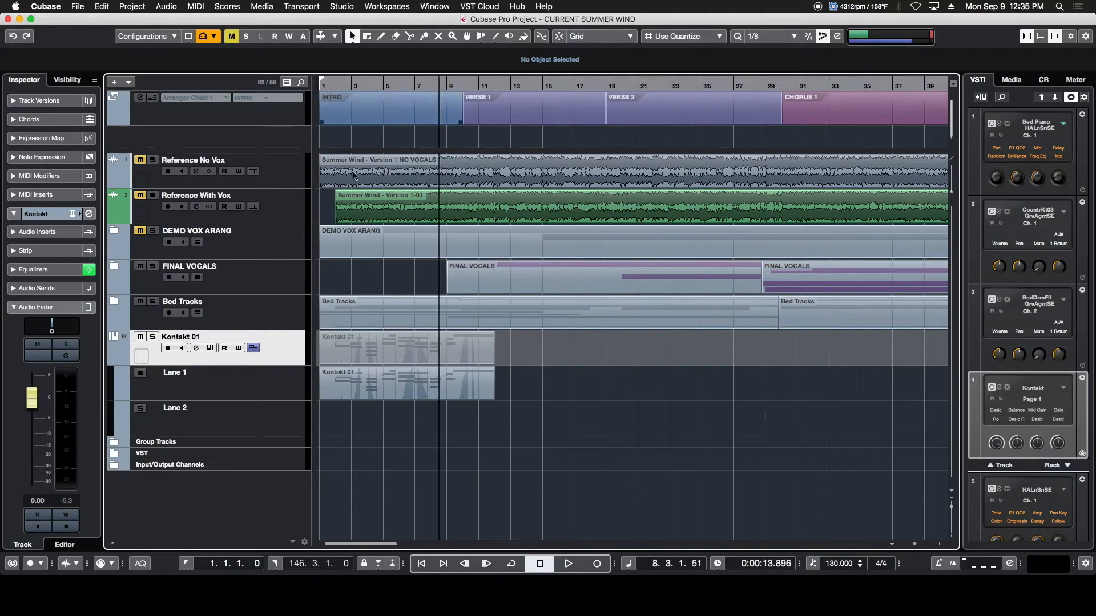
Step: Solo the Kontakt 01 track, audition it from about bar 8 into VERSE 1, and unsolo it
{"action": "left_click", "coordinate": [153, 338]}
{"action": "key", "text": "space"}
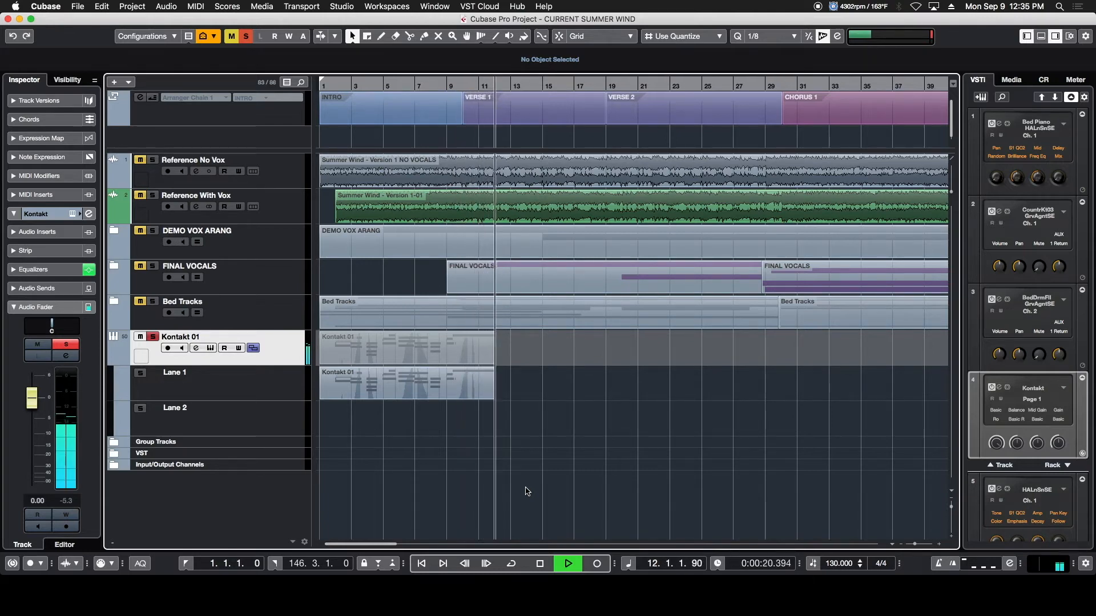
{"action": "key", "text": "space"}
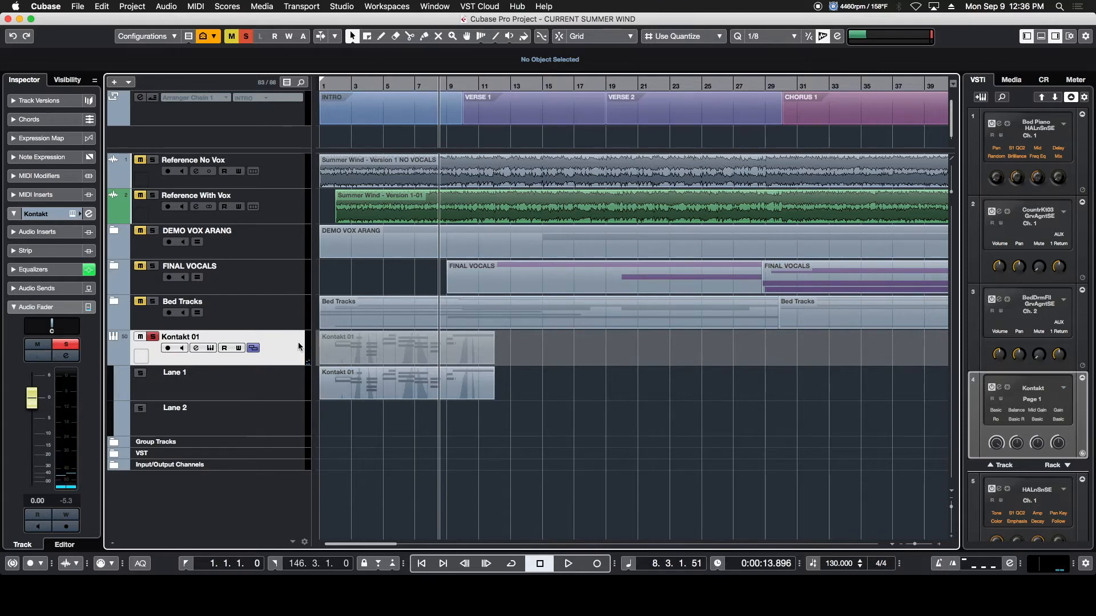
{"action": "left_click", "coordinate": [151, 338]}
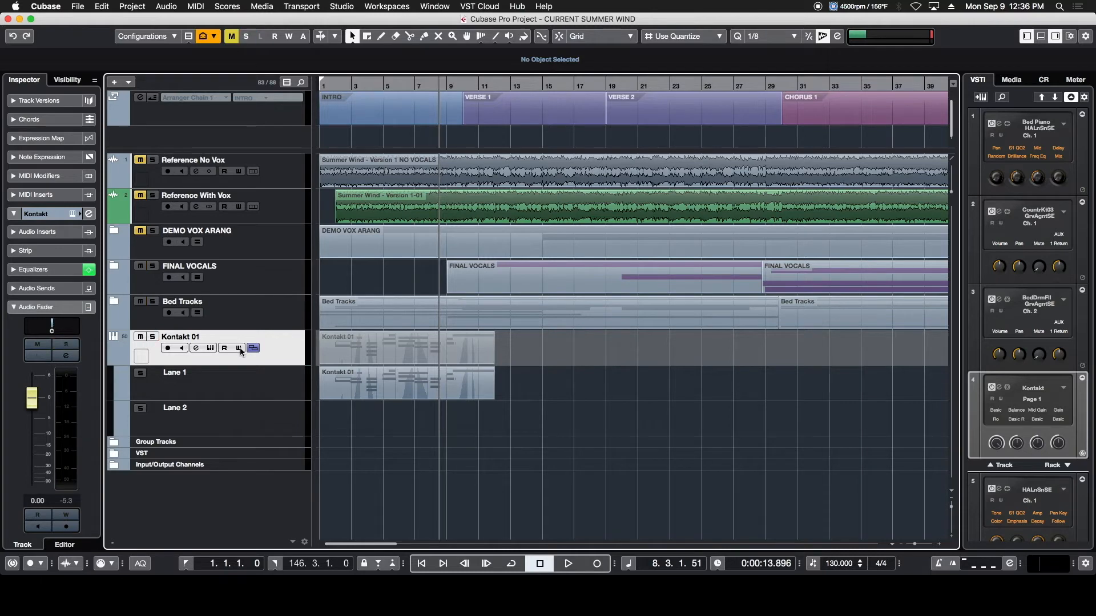
Step: Record a volume fade-out to minimum on Kontakt 01 with automation write enabled during playback, disable write and play the result back
{"action": "left_click", "coordinate": [239, 348]}
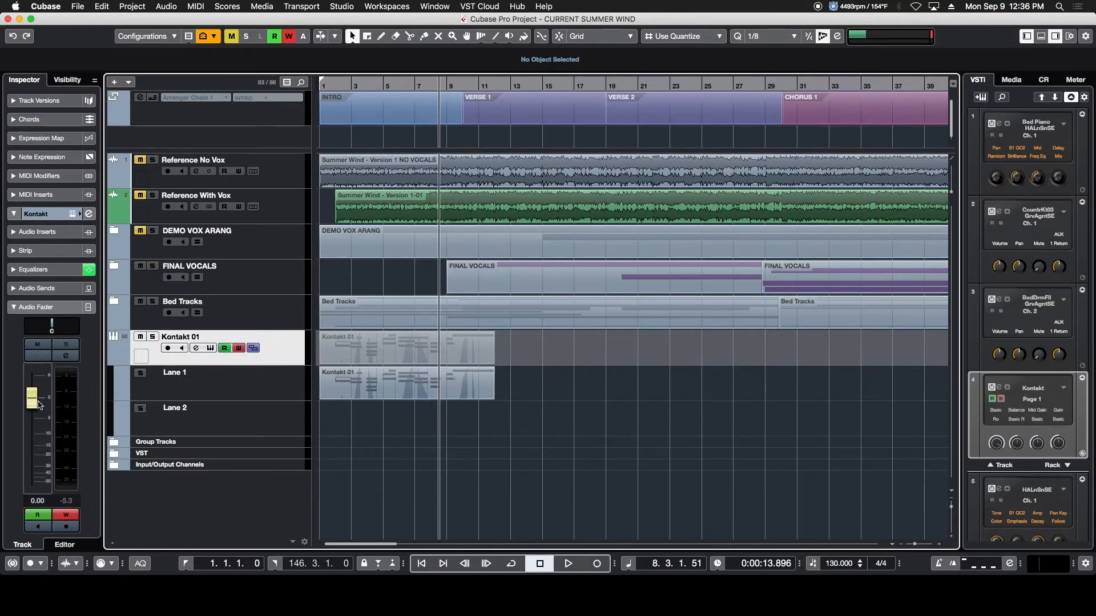
{"action": "key", "text": "space"}
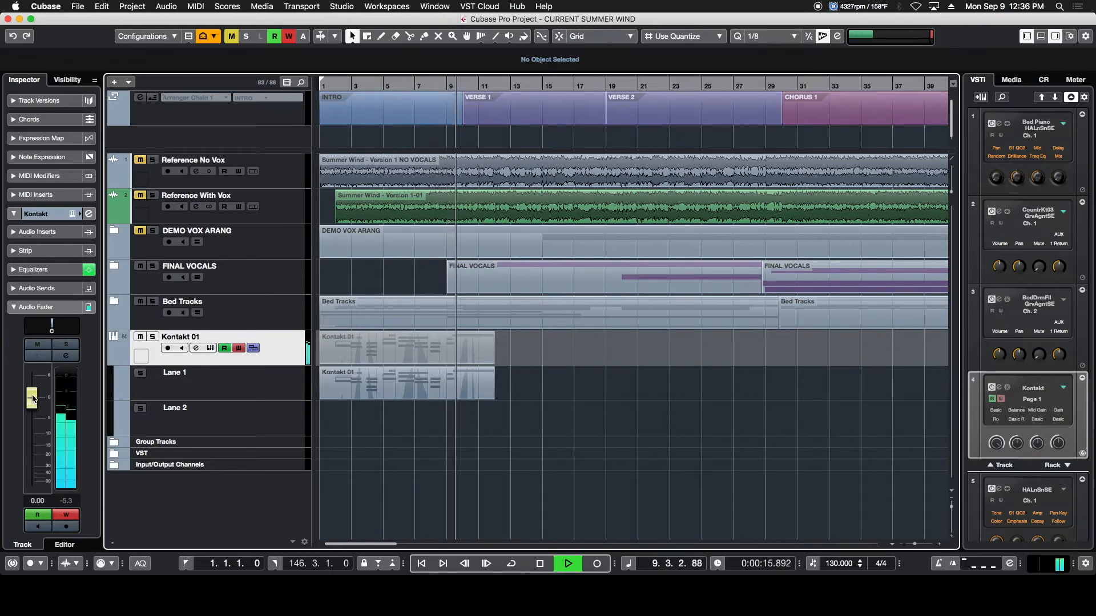
{"action": "left_click_drag", "start_coordinate": [32, 398], "coordinate": [22, 483]}
{"action": "key", "text": "space"}
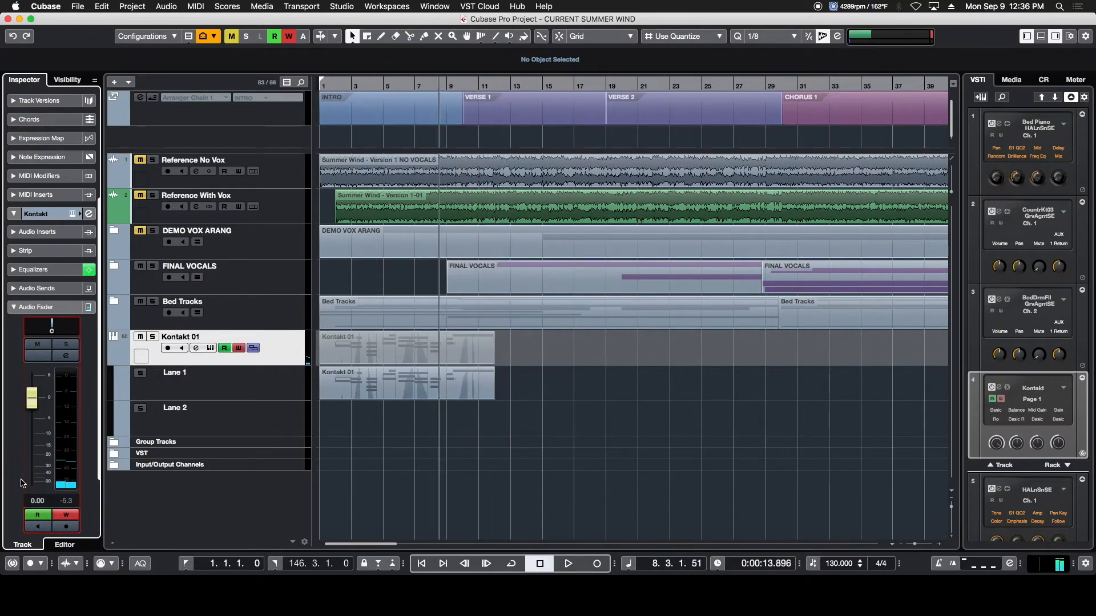
{"action": "left_click", "coordinate": [239, 349]}
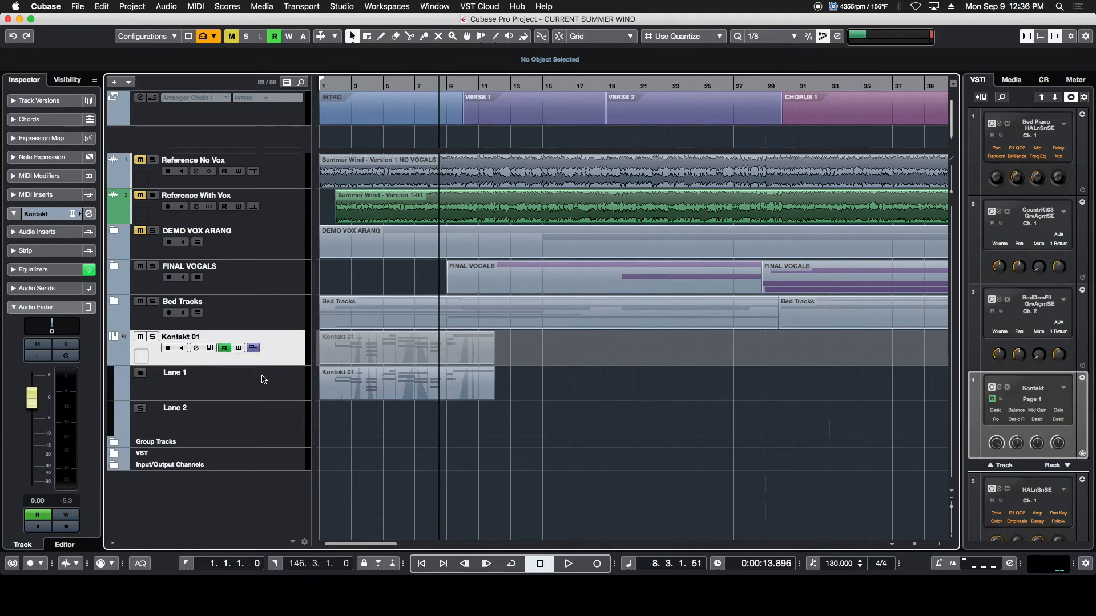
{"action": "key", "text": "space"}
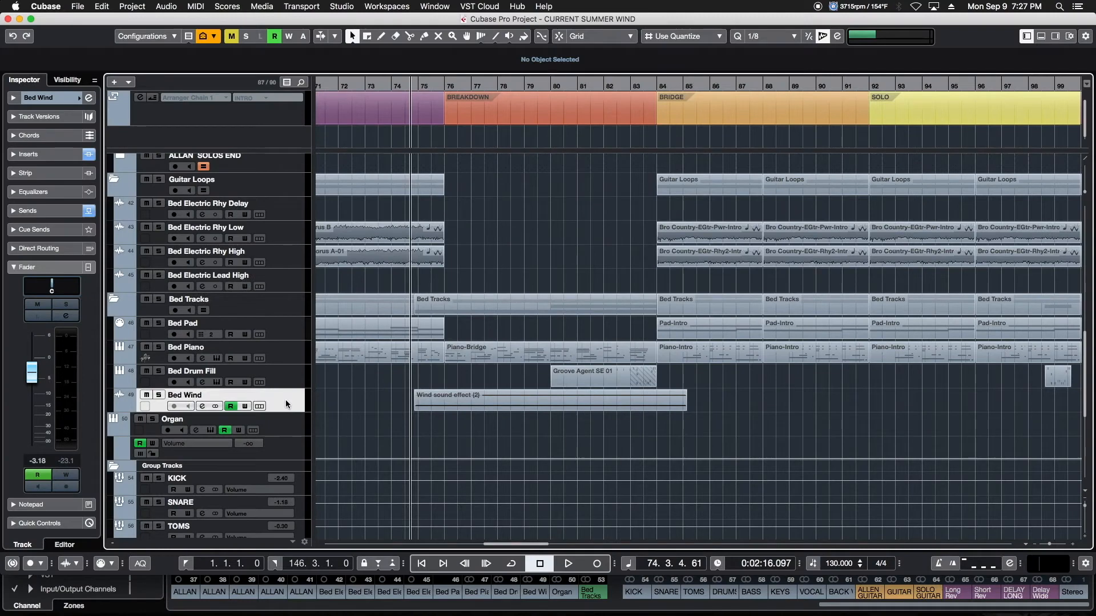
Step: Select the Bed Piano track, open its Equalizers section and enable automation write for the track
{"action": "left_click", "coordinate": [292, 354]}
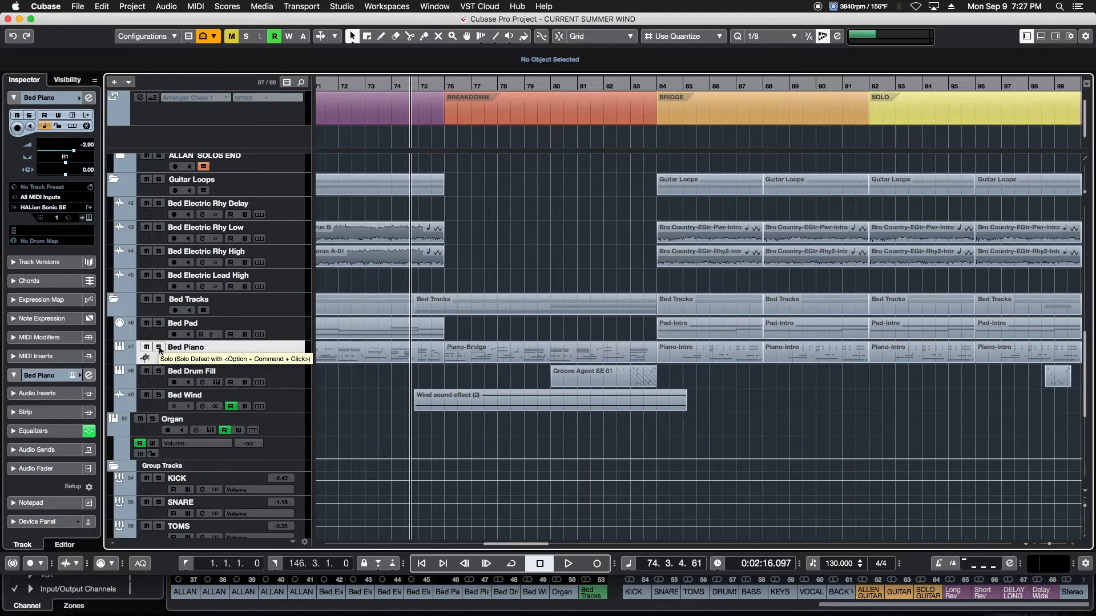
{"action": "left_click", "coordinate": [51, 432]}
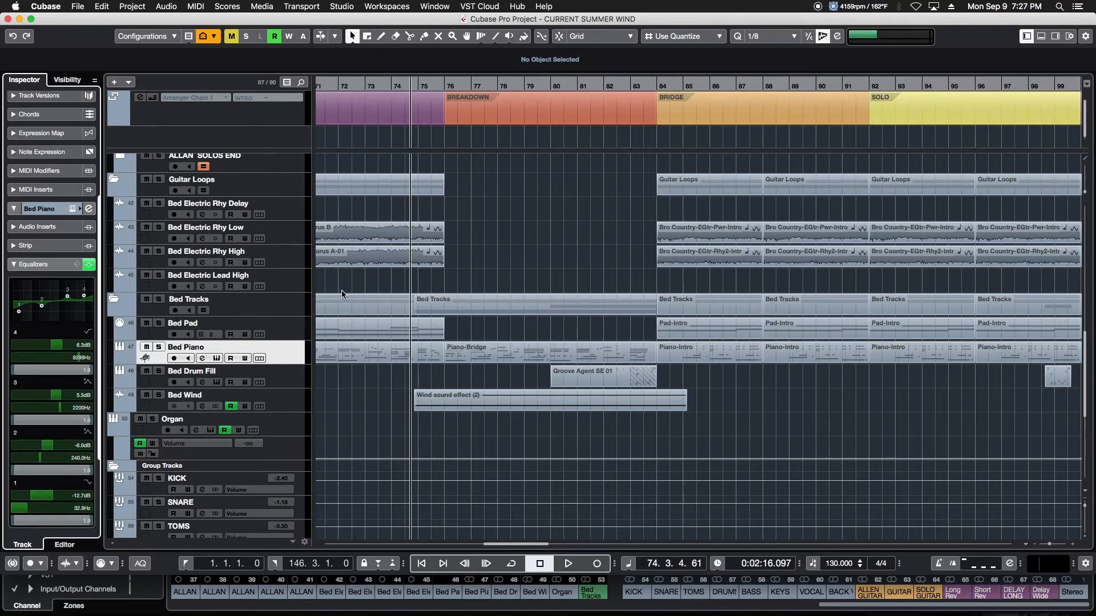
{"action": "left_click", "coordinate": [90, 265]}
{"action": "left_click", "coordinate": [245, 359]}
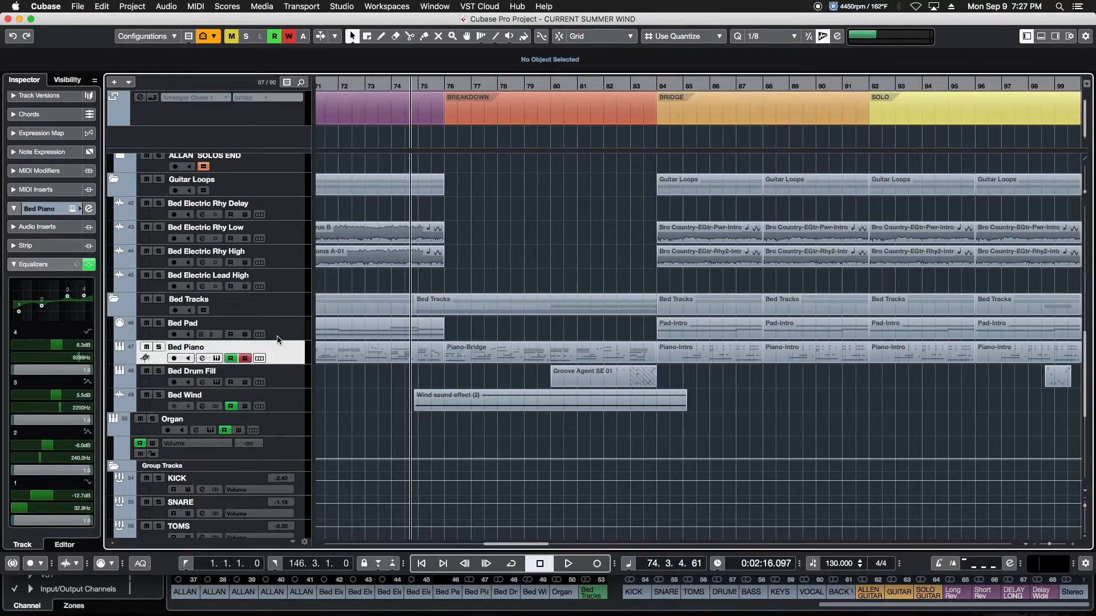
Step: Record Bed Piano EQ bypass automation during playback, bypassing the EQ for the BREAKDOWN and re-enabling it at about bar 84
{"action": "key", "text": "space"}
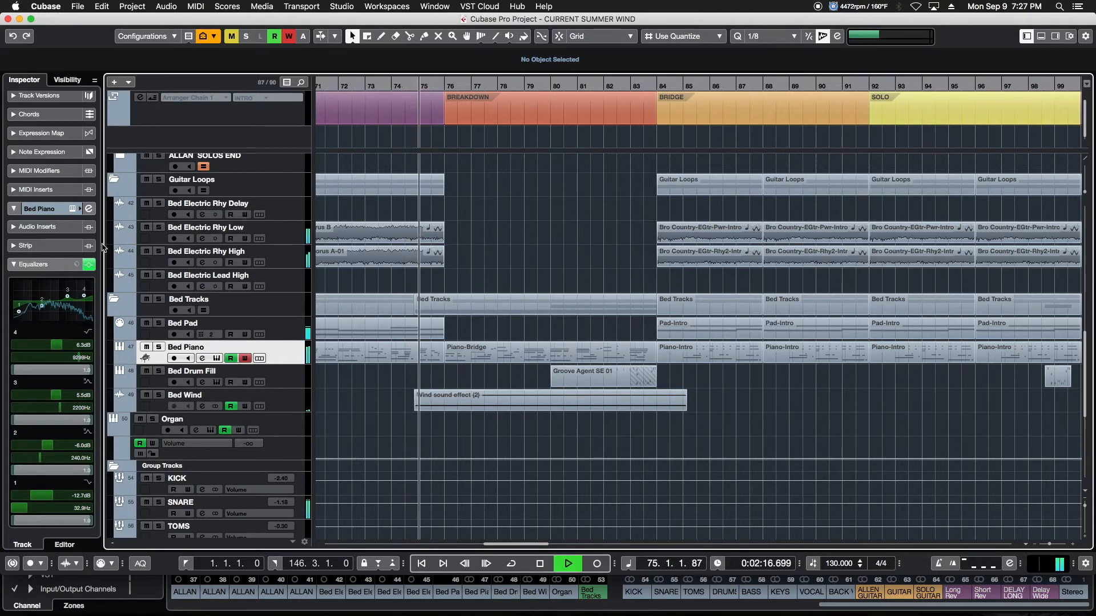
{"action": "left_click", "coordinate": [90, 266]}
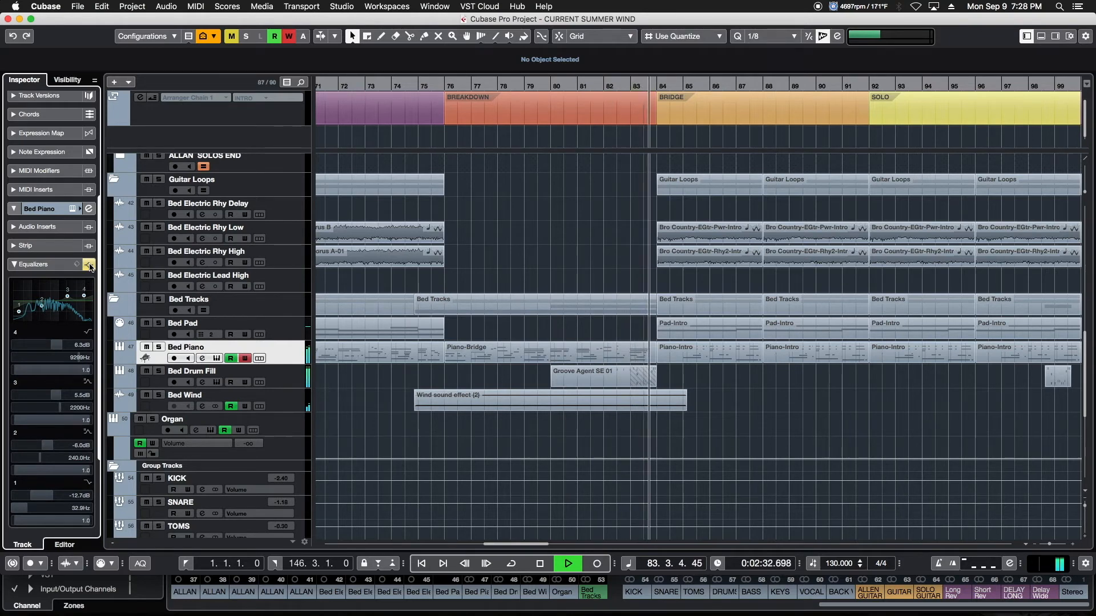
{"action": "left_click", "coordinate": [89, 266]}
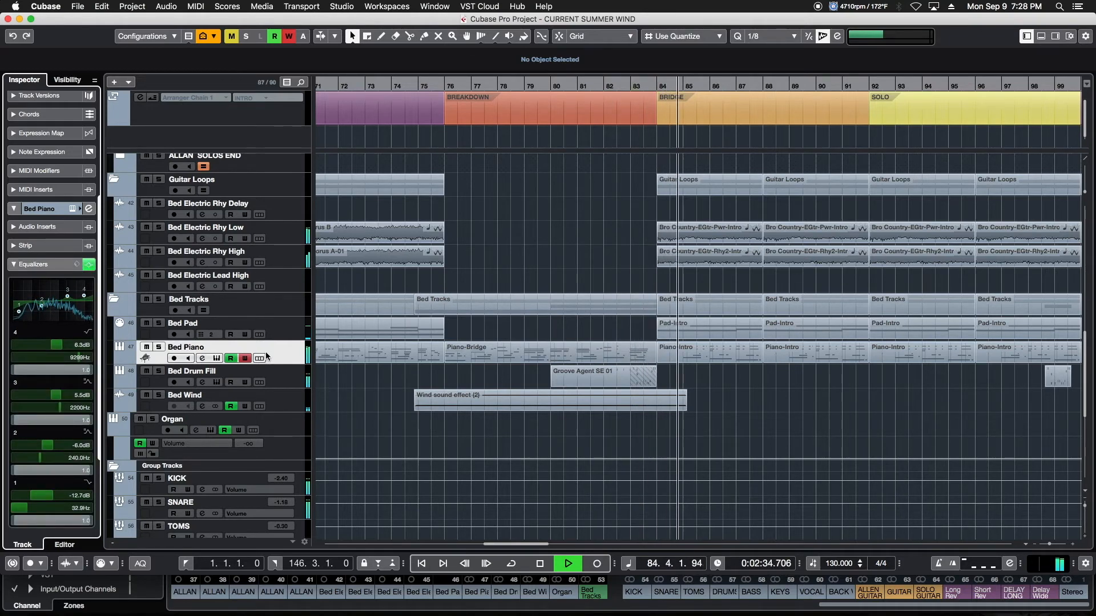
{"action": "key", "text": "space"}
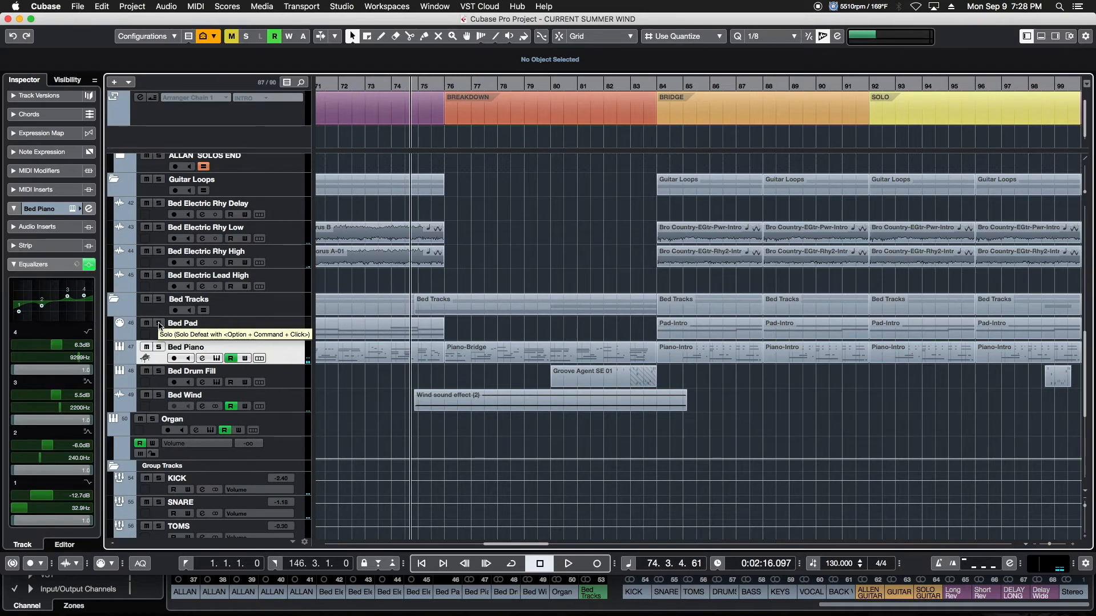
Step: Solo Bed Piano and play from about bar 72 through the BREAKDOWN to check its EQ bypass automation
{"action": "left_click", "coordinate": [159, 348]}
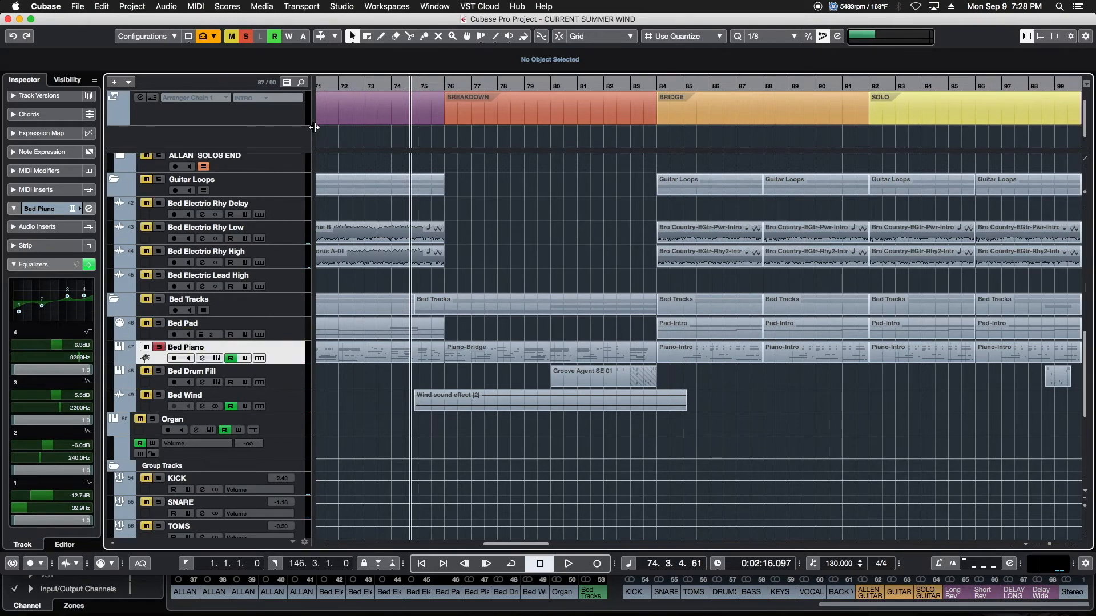
{"action": "left_click", "coordinate": [353, 87]}
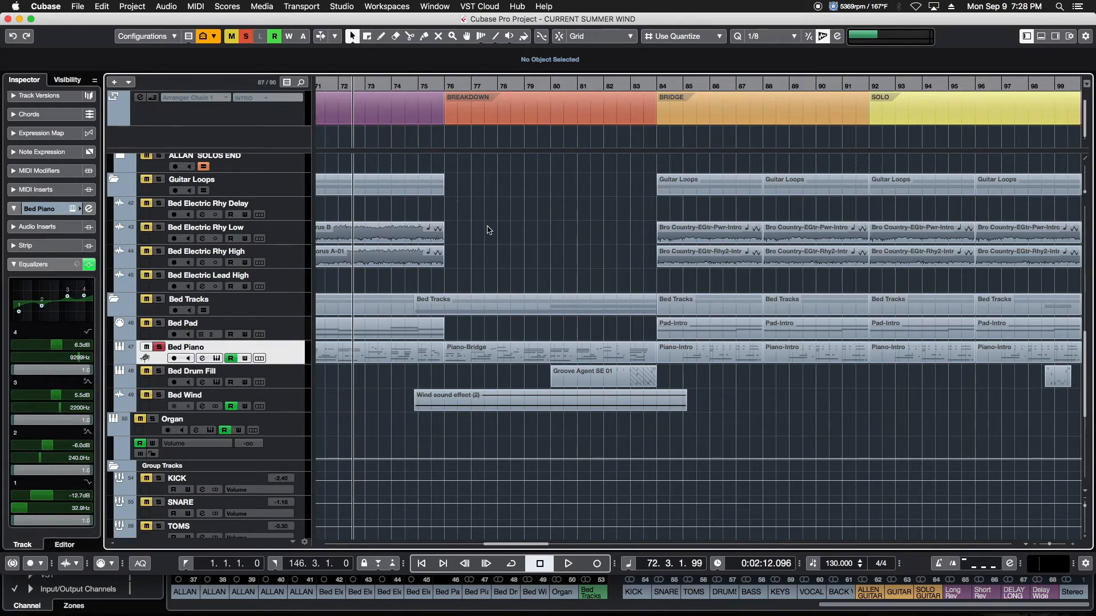
{"action": "key", "text": "space"}
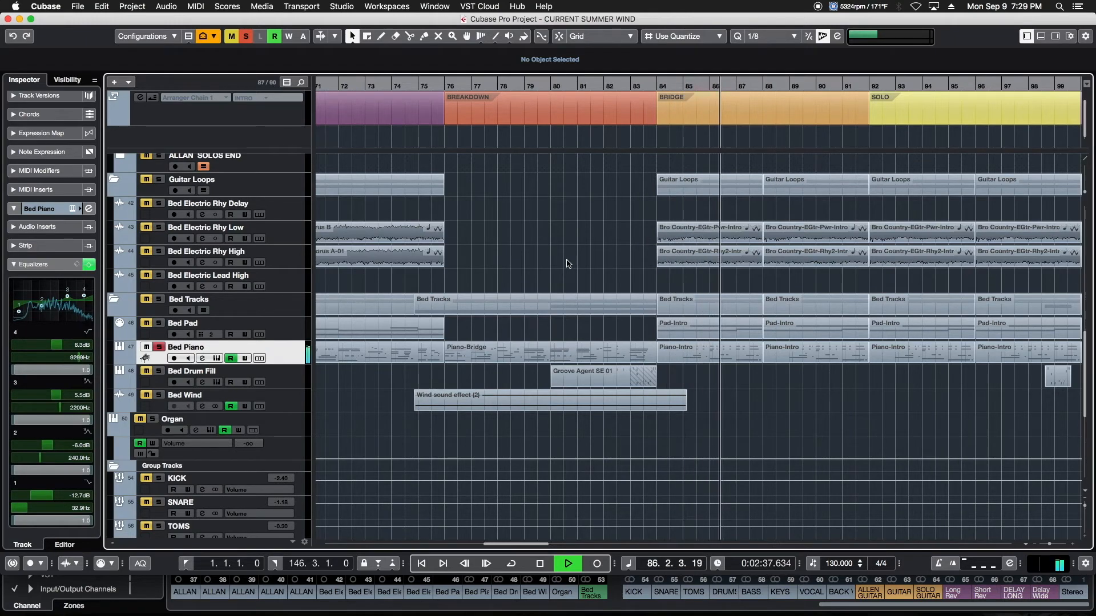
{"action": "key", "text": "space"}
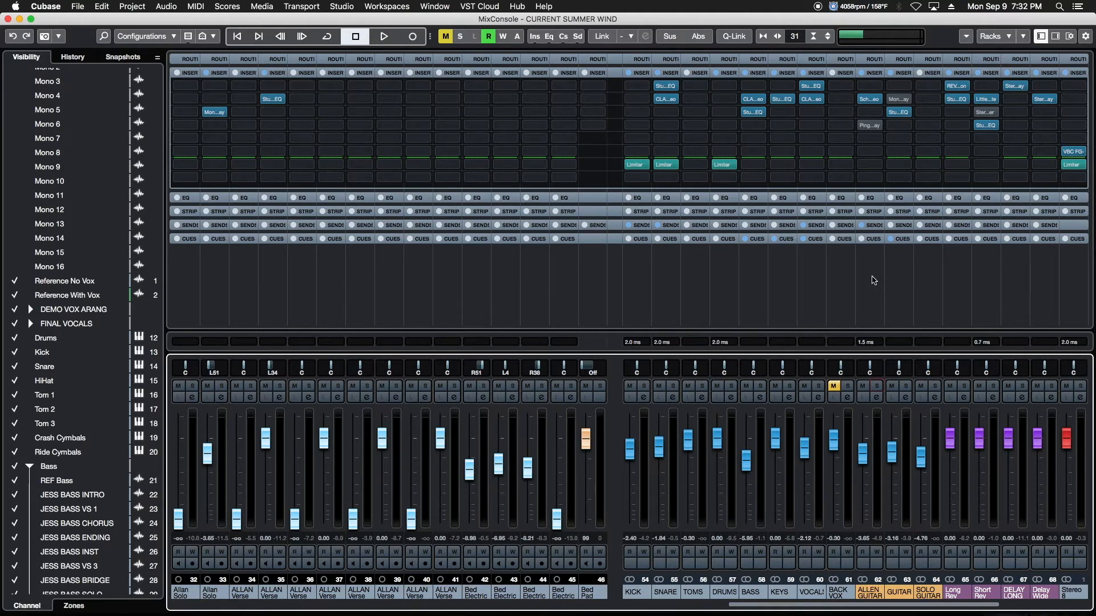
Step: Play the project in the MixConsole and solo the ALLEN GUITAR group channel to hear it alone
{"action": "key", "text": "space"}
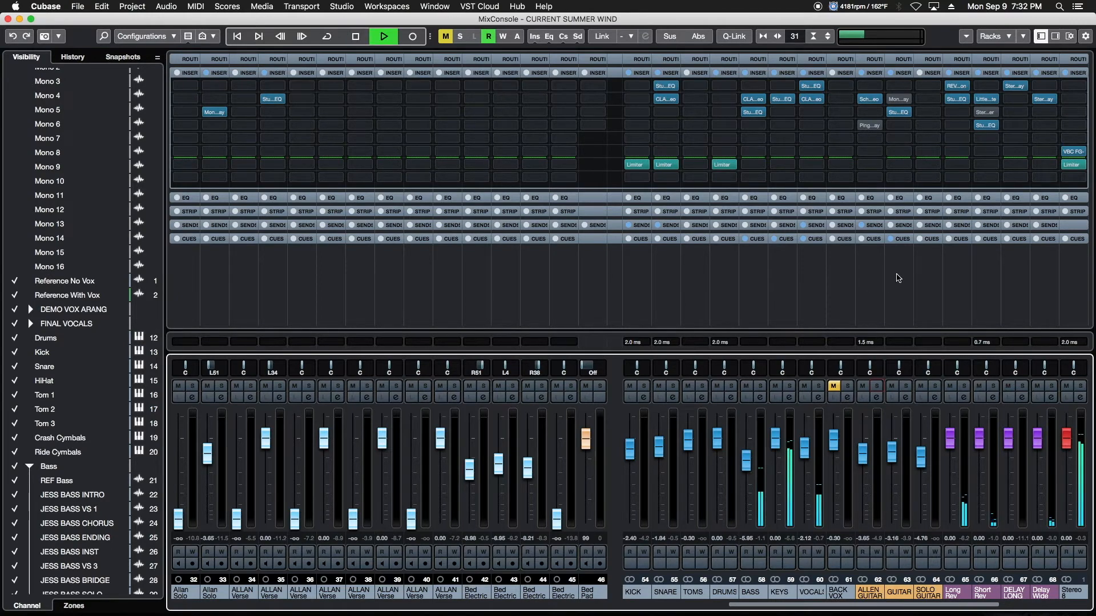
{"action": "left_click", "coordinate": [877, 385]}
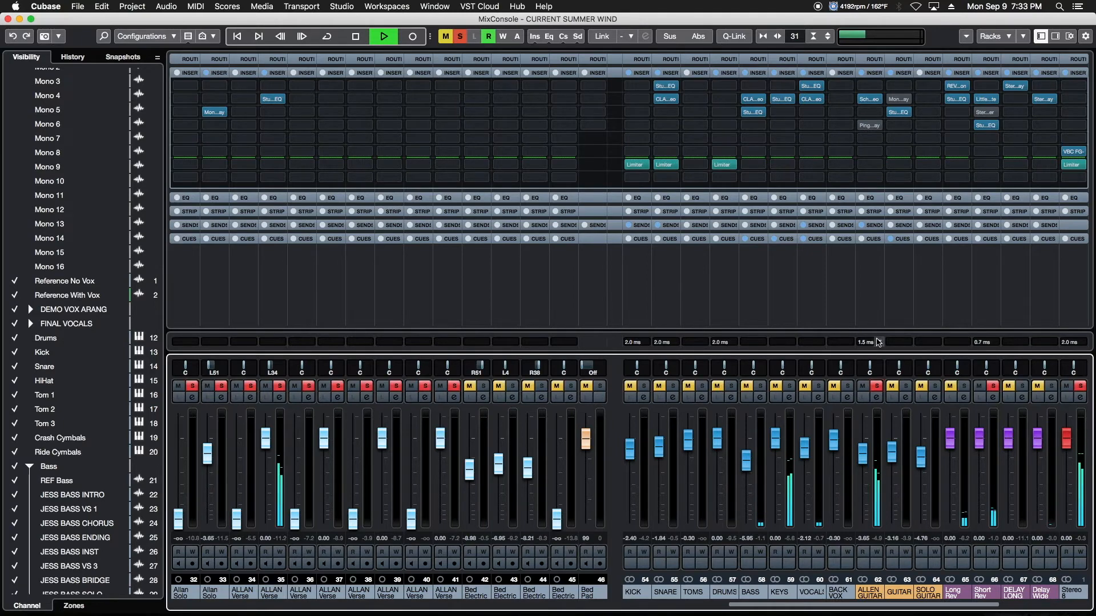
{"action": "key", "text": "space"}
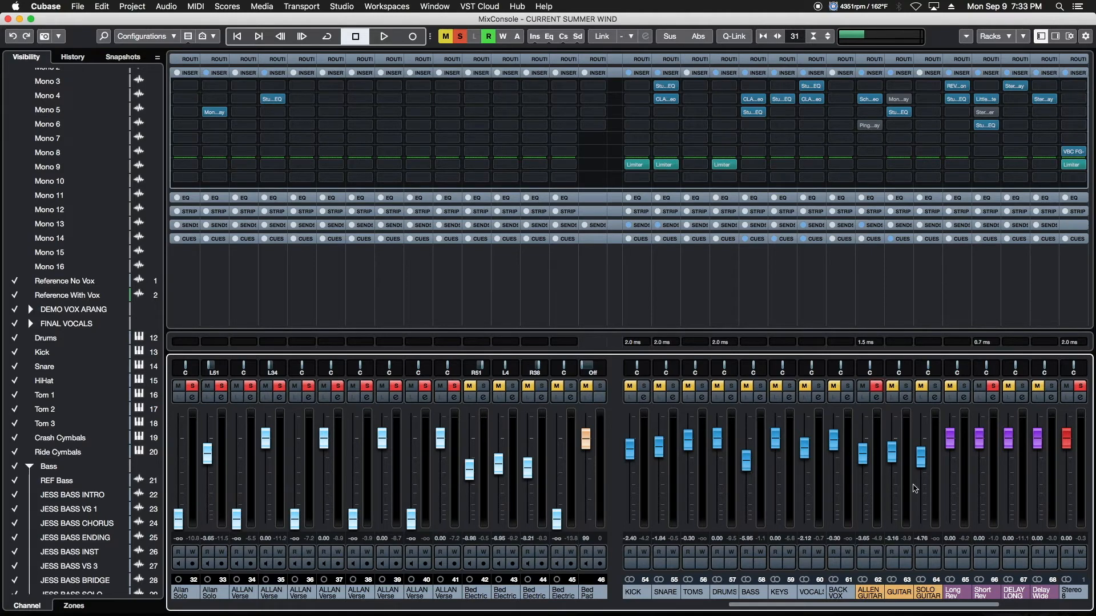
Step: Enable automation write on ALLEN GUITAR and record its fourth insert, the delay, being activated and bypassed again during playback
{"action": "left_click", "coordinate": [878, 552]}
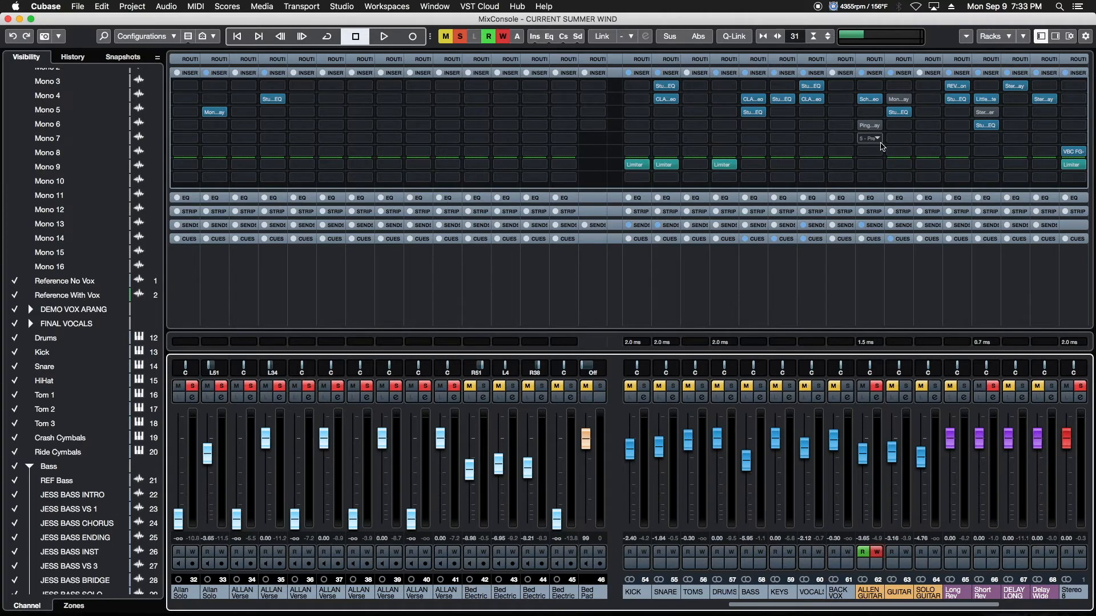
{"action": "key", "text": "space"}
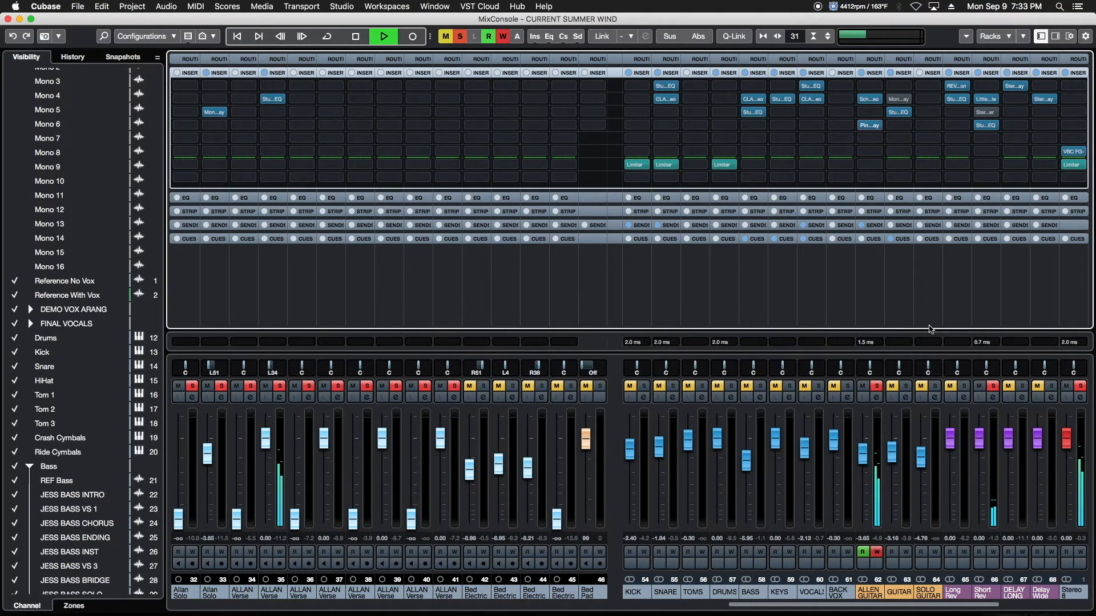
{"action": "left_click", "coordinate": [865, 127]}
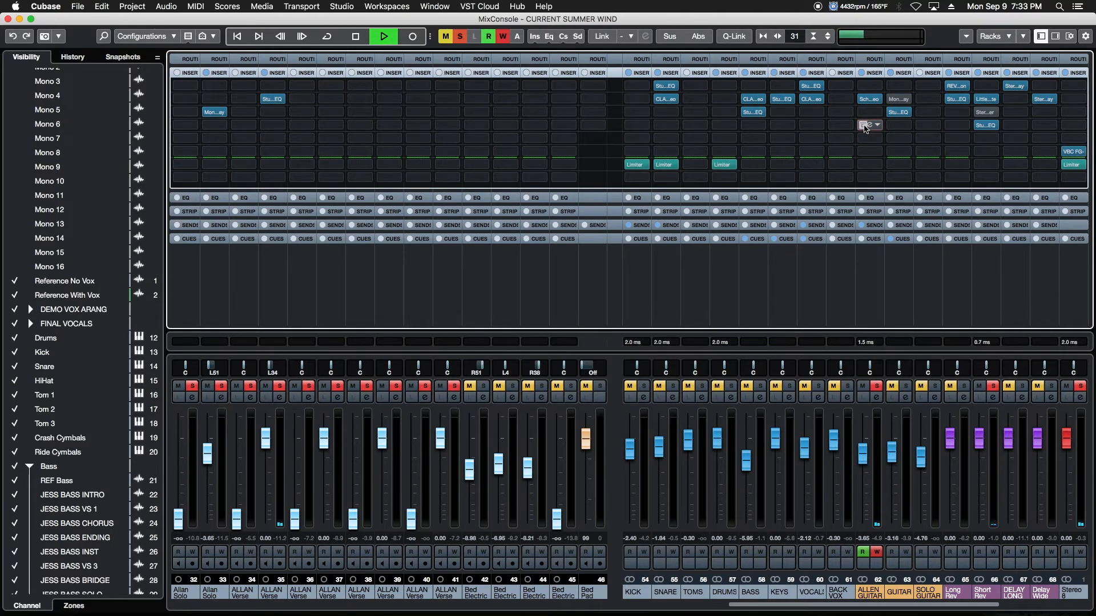
{"action": "key", "text": "space"}
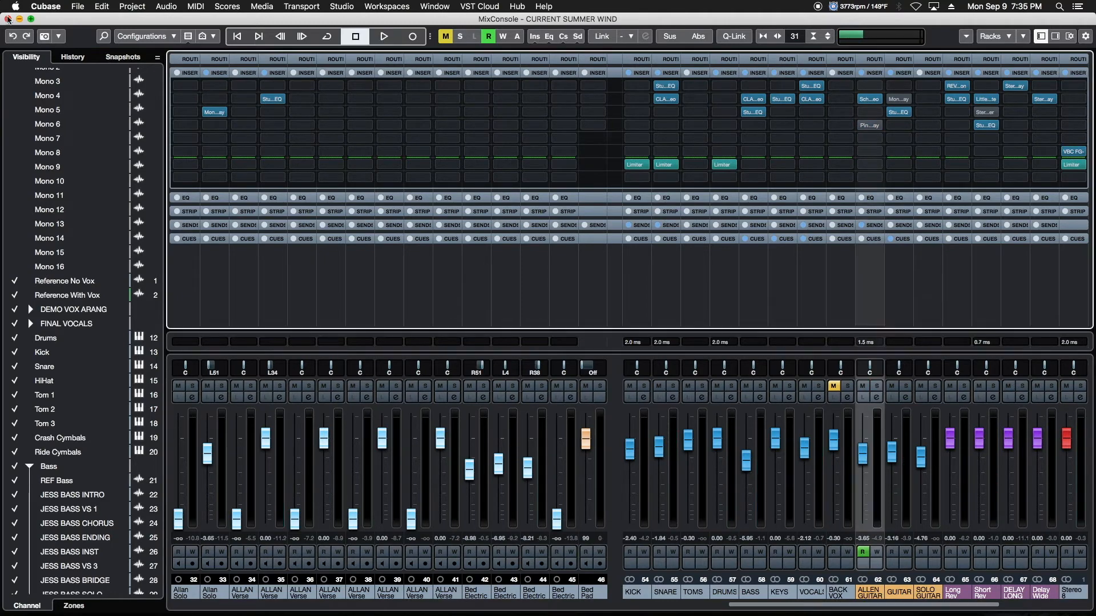
Step: Close the MixConsole, show the ALLEN GUITAR delay bypass automation lane and play through the BREAKDOWN to check it
{"action": "left_click", "coordinate": [8, 19]}
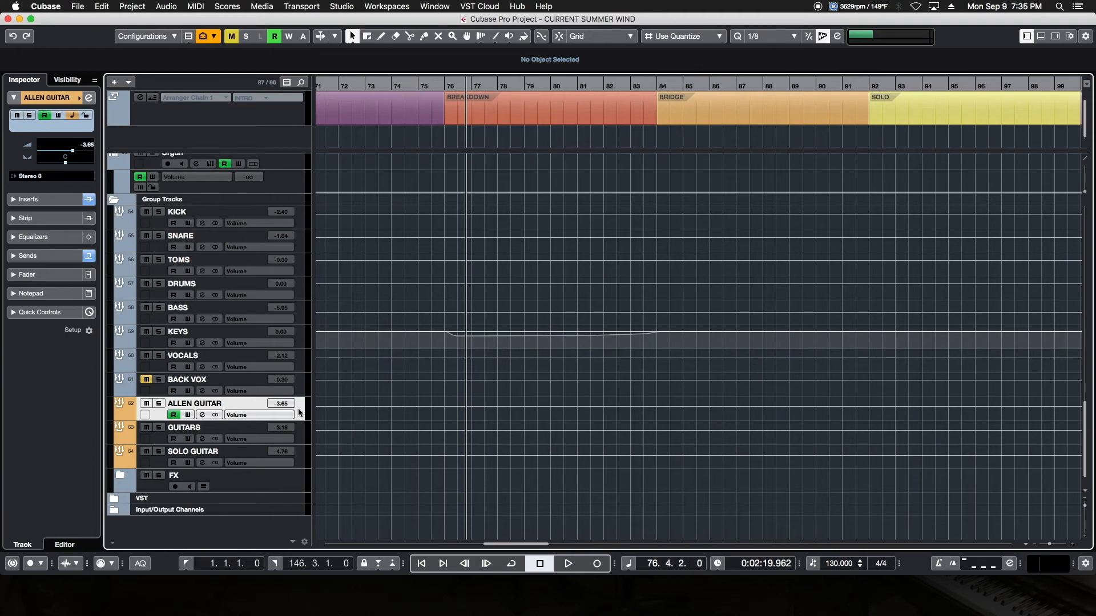
{"action": "left_click", "coordinate": [119, 414]}
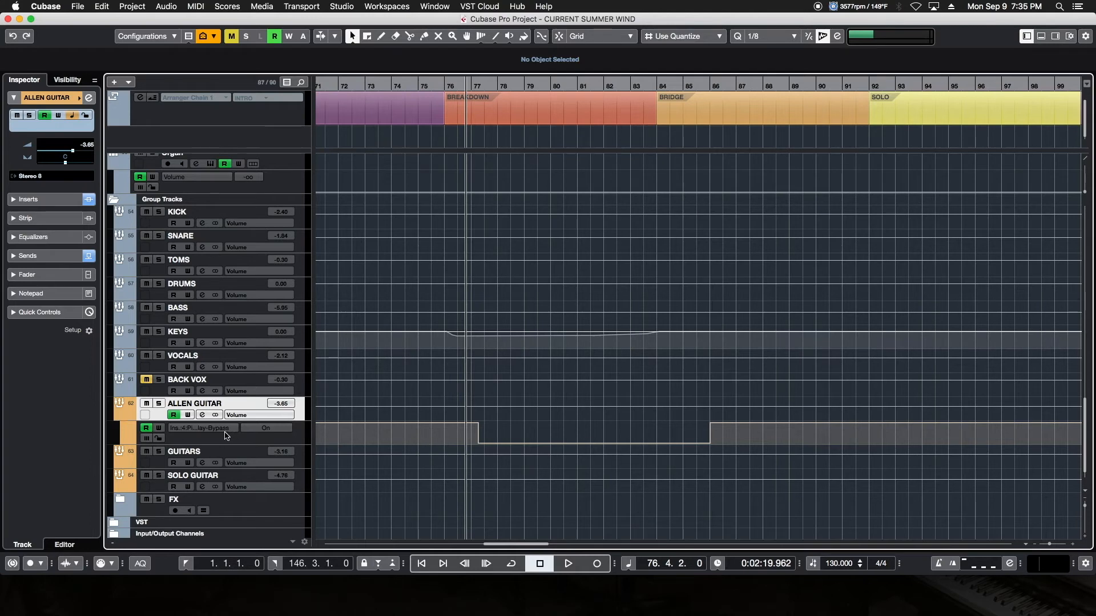
{"action": "key", "text": "space"}
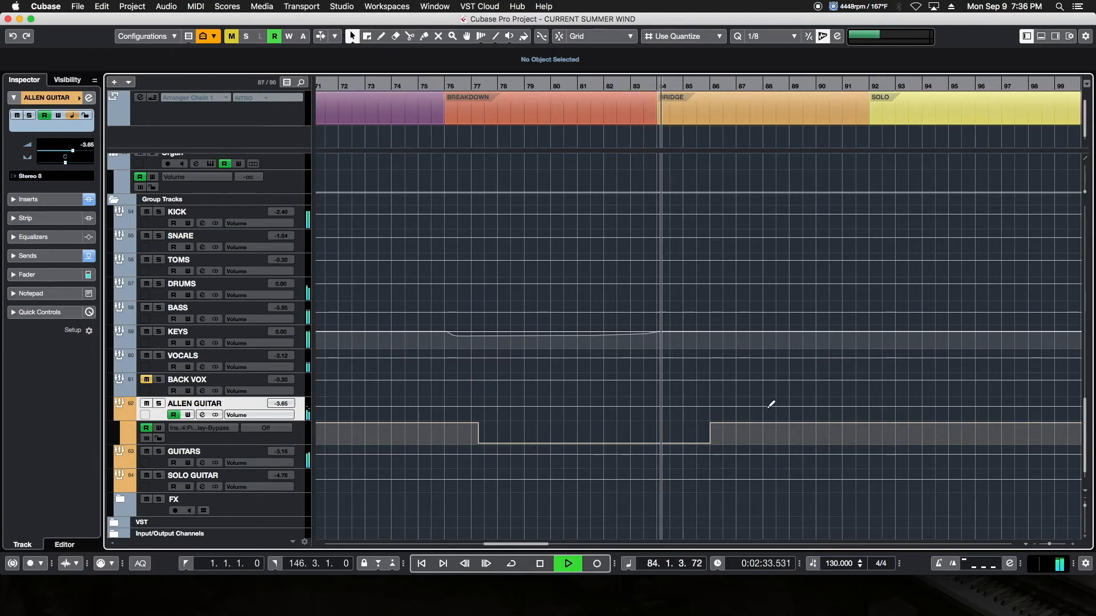
{"action": "key", "text": "space"}
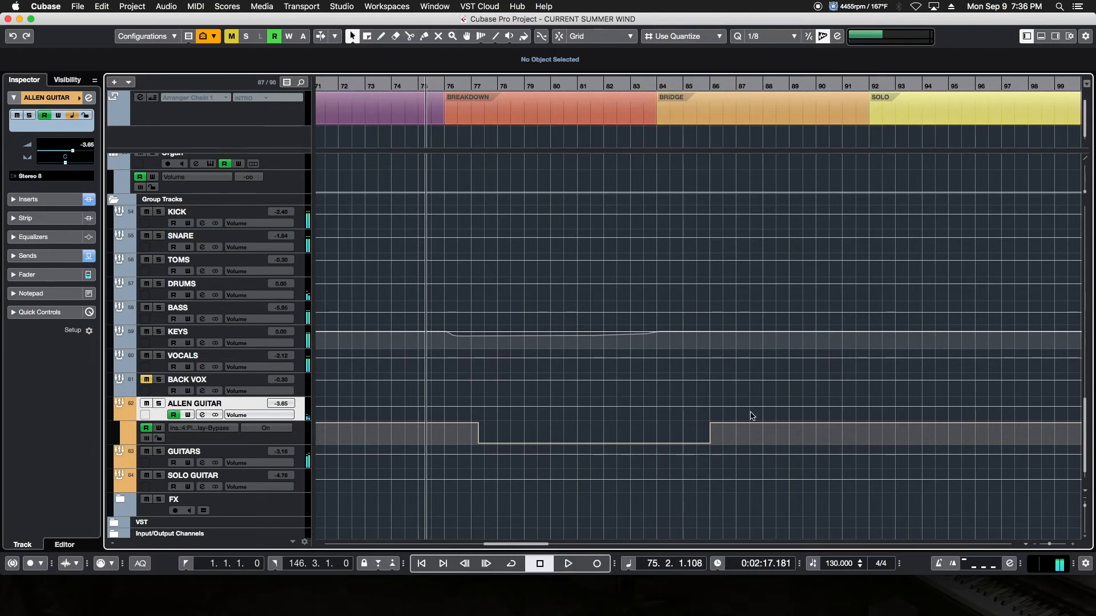
Step: Select the delay bypass automation points just after bar 77 in the ALLEN GUITAR lane and shift them slightly later
{"action": "right_click", "coordinate": [663, 419]}
{"action": "left_click", "coordinate": [663, 418]}
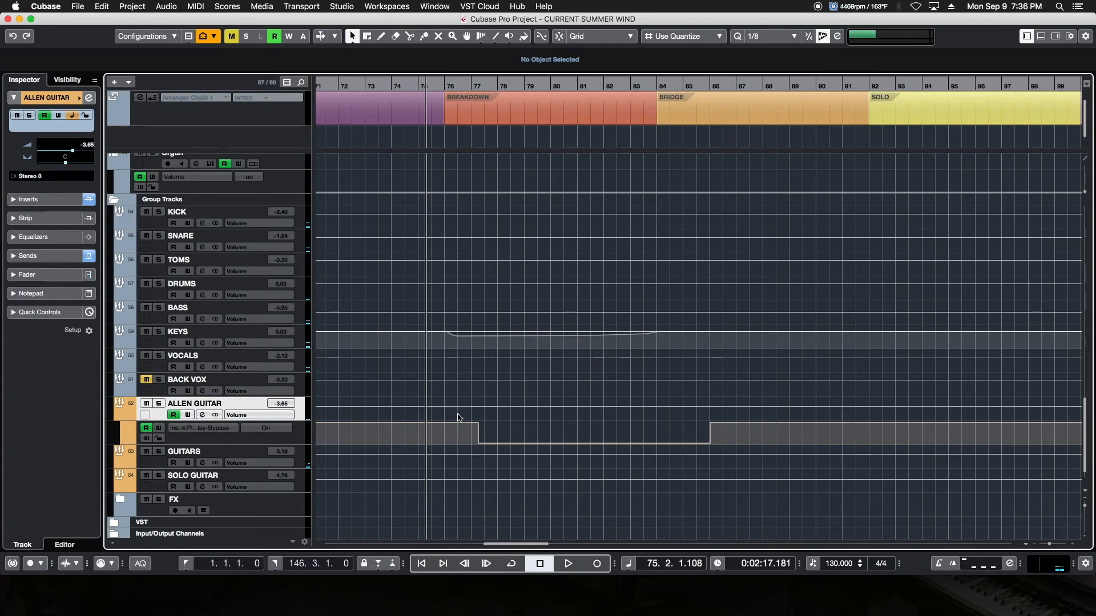
{"action": "left_click_drag", "start_coordinate": [457, 416], "coordinate": [507, 461]}
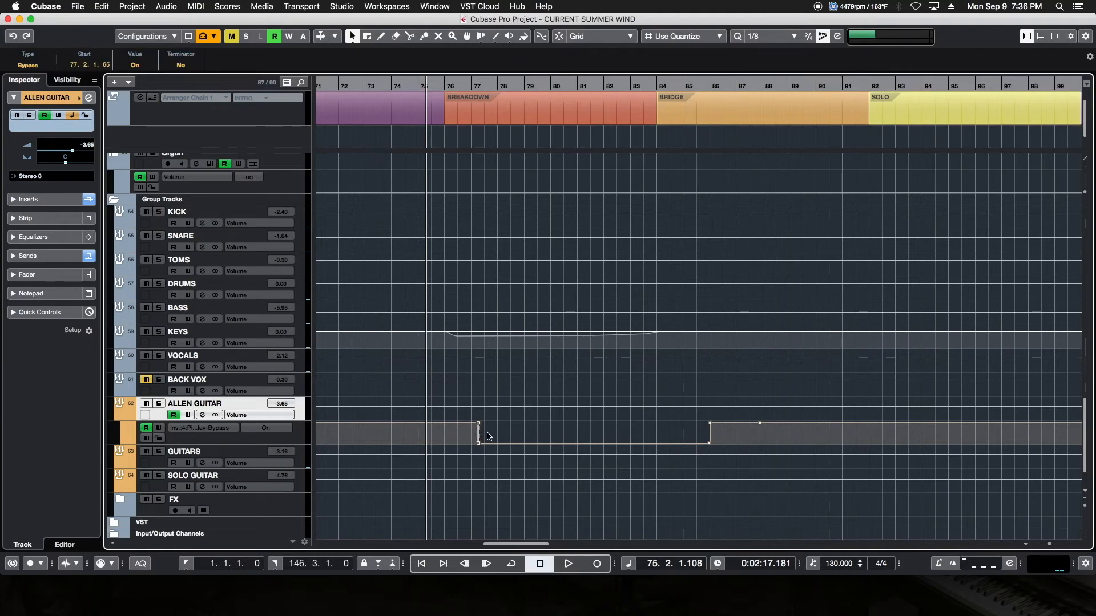
{"action": "mouse_move", "coordinate": [478, 437]}
{"action": "left_mouse_down"}
{"action": "mouse_move", "coordinate": [522, 437]}
{"action": "mouse_move", "coordinate": [466, 438]}
{"action": "mouse_move", "coordinate": [564, 441]}
{"action": "mouse_move", "coordinate": [495, 444]}
{"action": "left_mouse_up"}
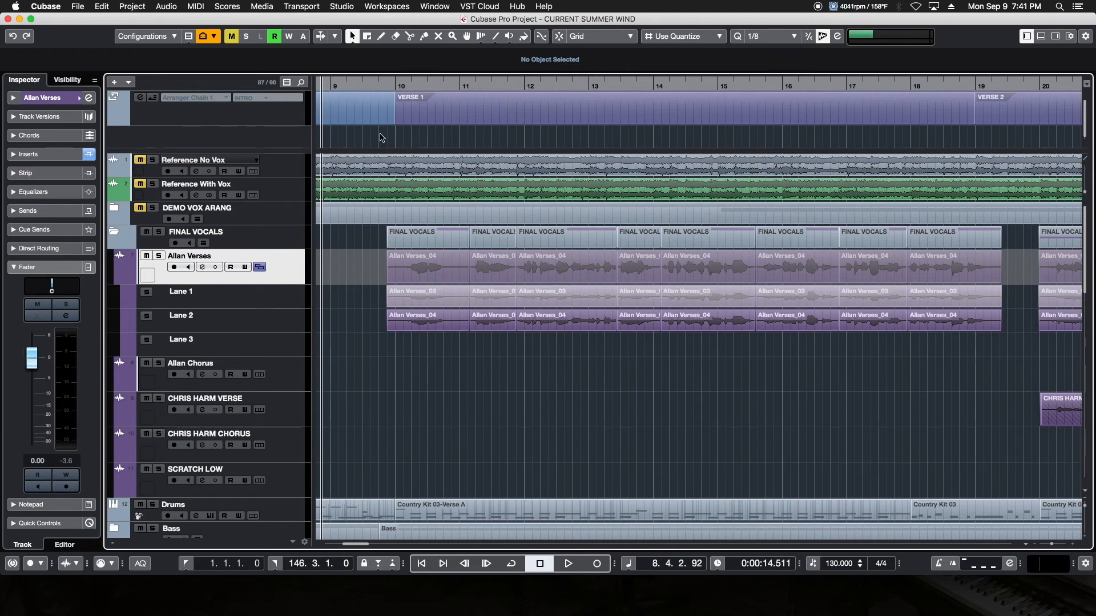
Step: Enable automation write on the Allan Verses track and record volume fader moves during playback through VERSE 1
{"action": "left_click", "coordinate": [66, 475]}
{"action": "key", "text": "space"}
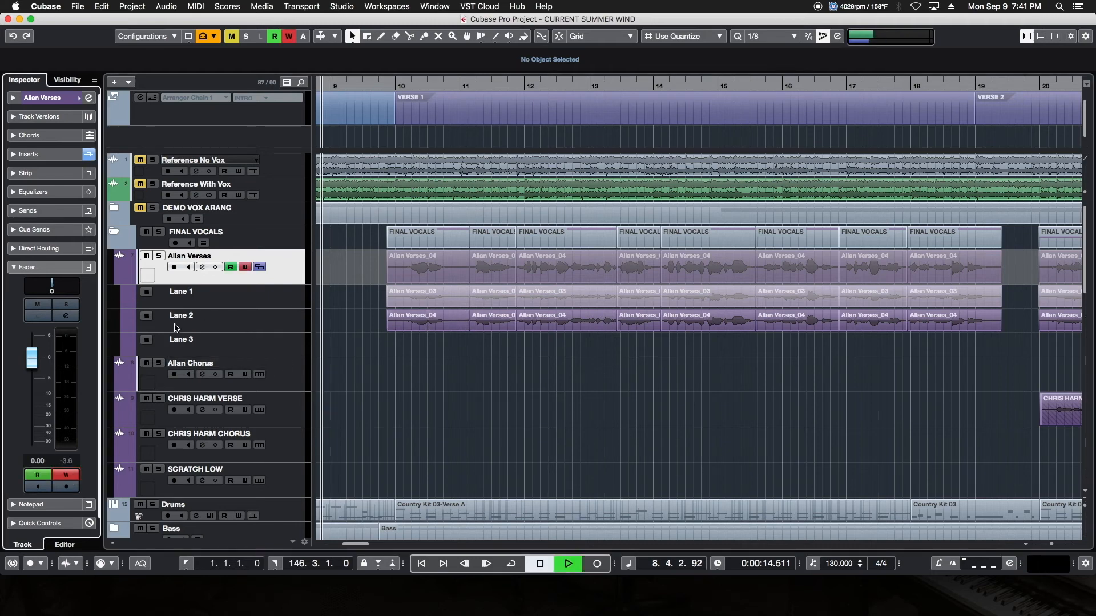
{"action": "left_click", "coordinate": [33, 358]}
{"action": "left_click_drag", "start_coordinate": [33, 357], "coordinate": [33, 372]}
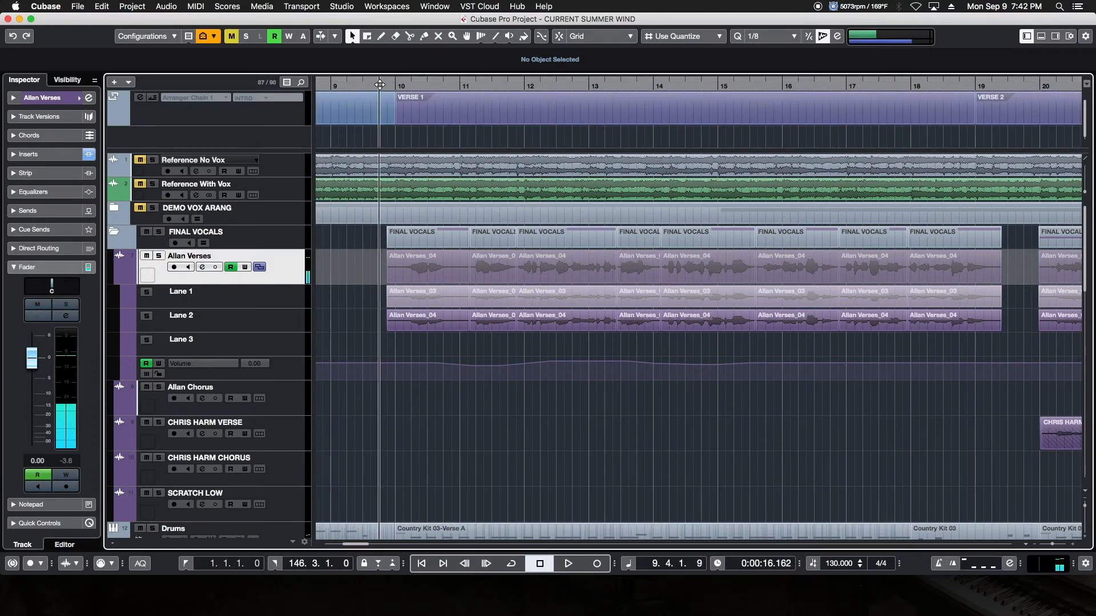
Step: Try to lower the Allan Verses volume fader with automation read active, both while stopped and during playback through VERSE 1
{"action": "left_click", "coordinate": [32, 363]}
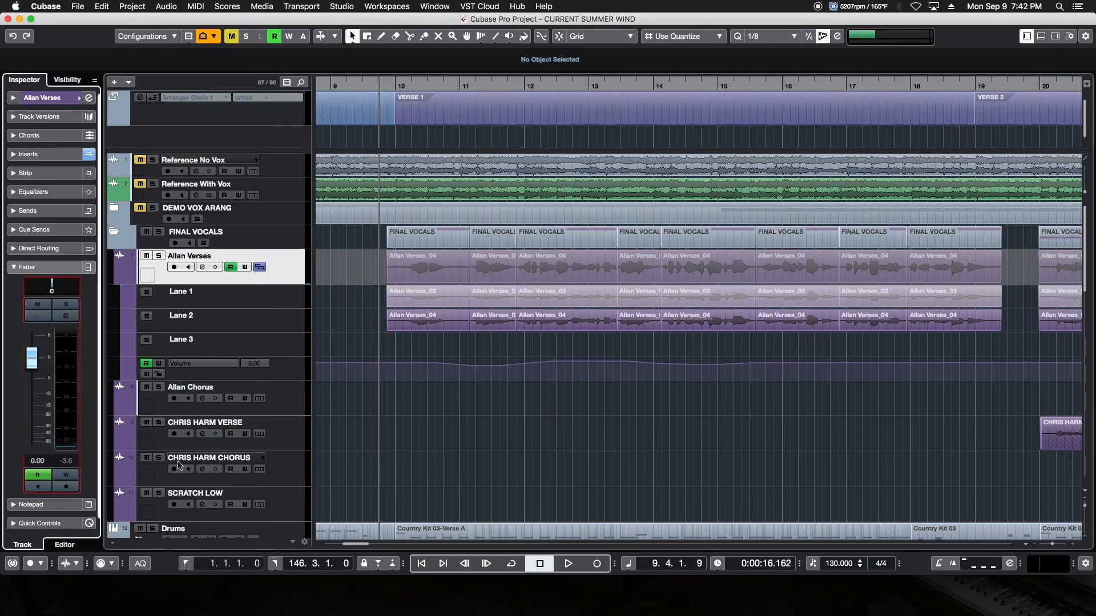
{"action": "left_click_drag", "start_coordinate": [33, 365], "coordinate": [33, 402]}
{"action": "left_click_drag", "start_coordinate": [31, 365], "coordinate": [35, 418]}
{"action": "key", "text": "space"}
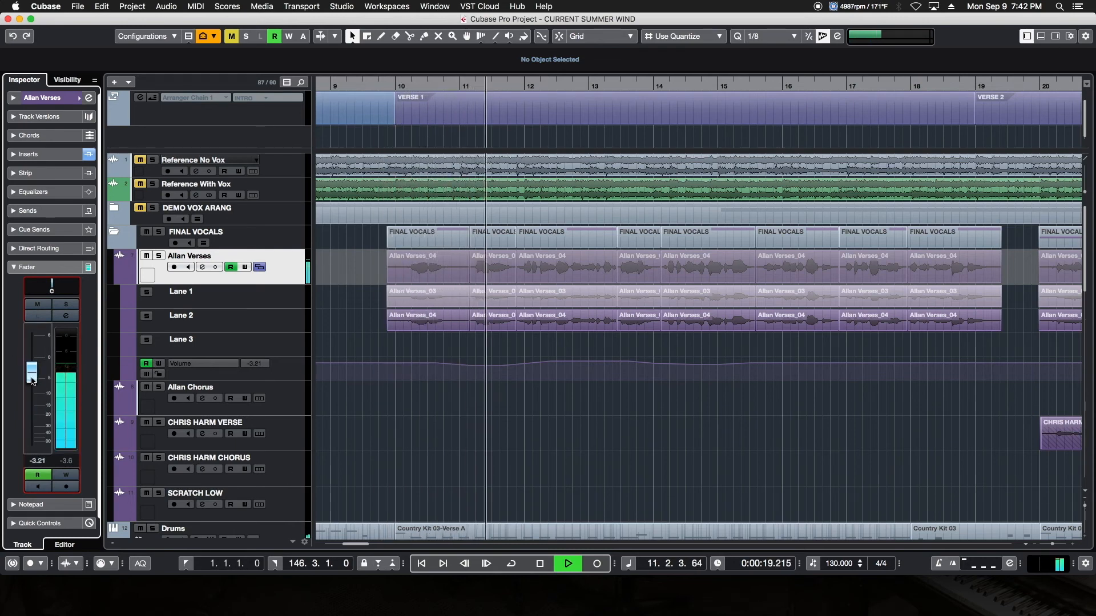
{"action": "key", "text": "space"}
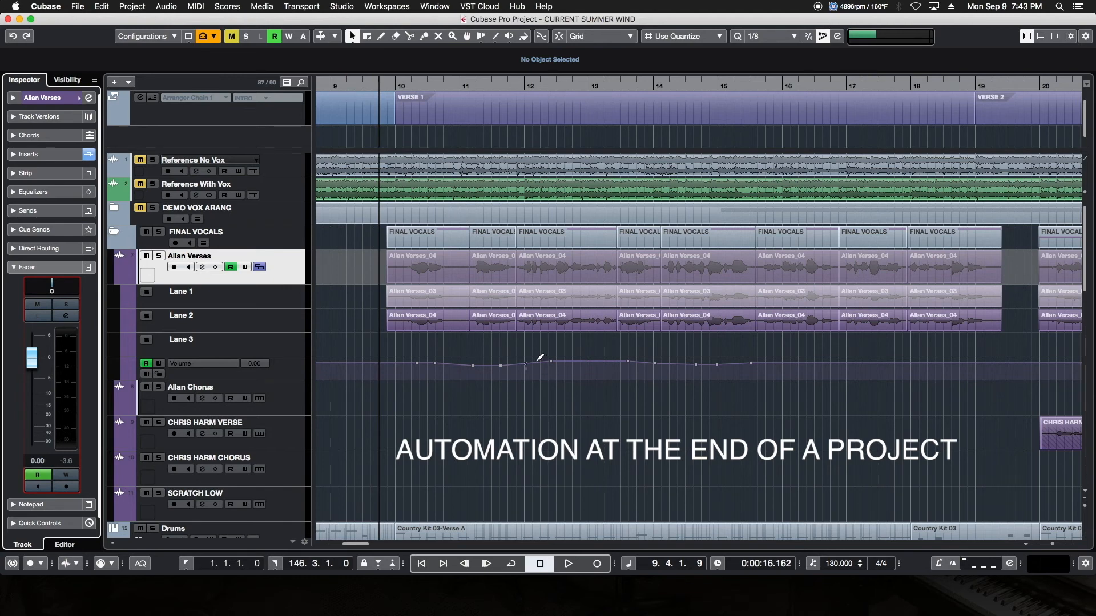
Step: Undo the recorded volume automation in the Allan Verses lane and choose the Object Selection tool
{"action": "key", "text": "super+z"}
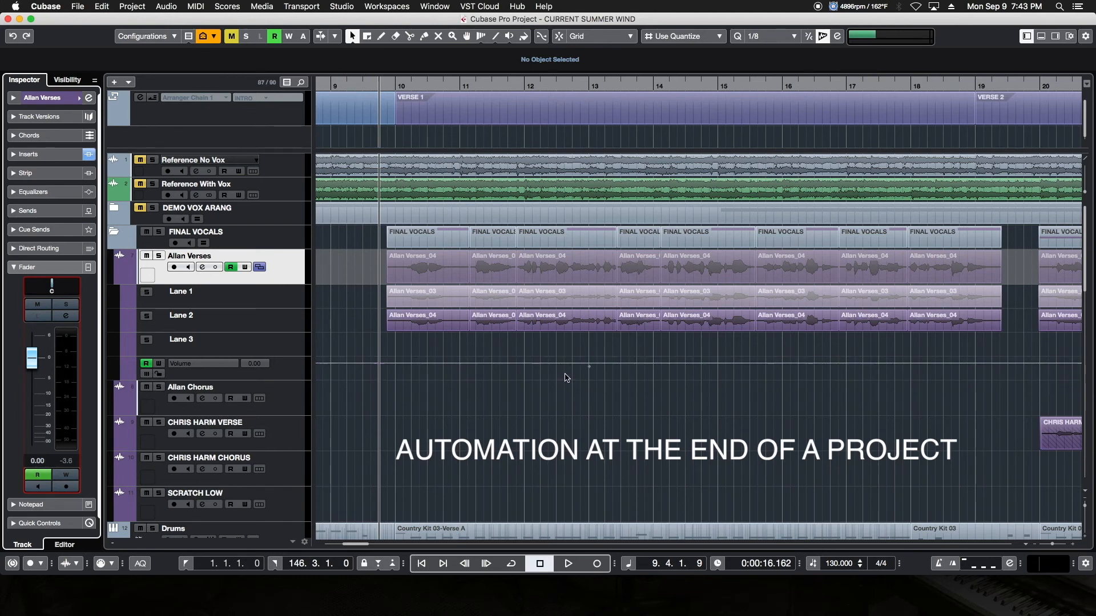
{"action": "right_click", "coordinate": [466, 375]}
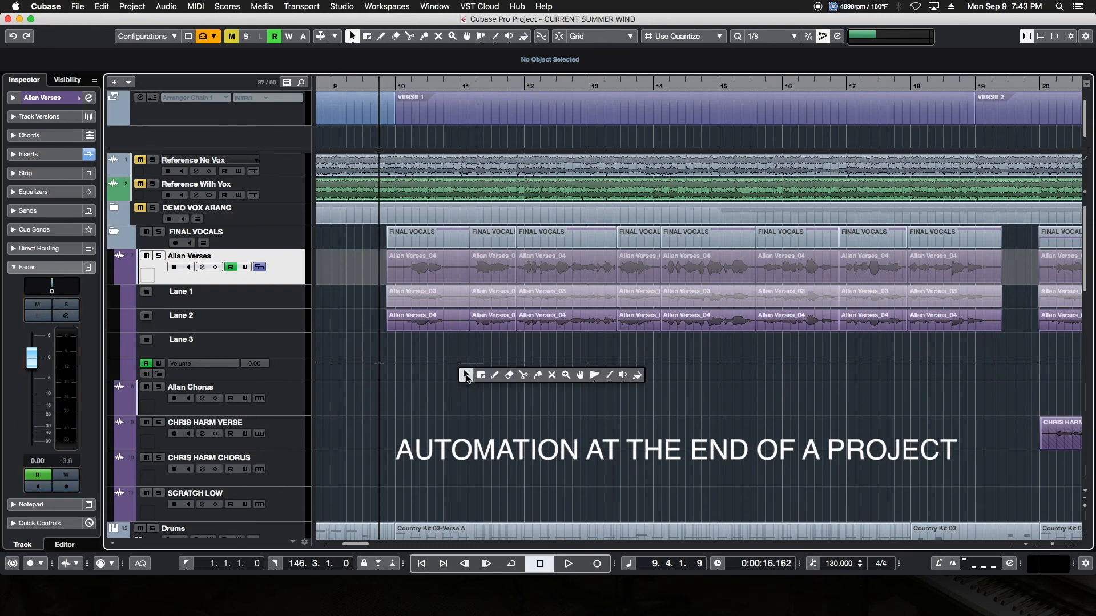
{"action": "left_click", "coordinate": [466, 375]}
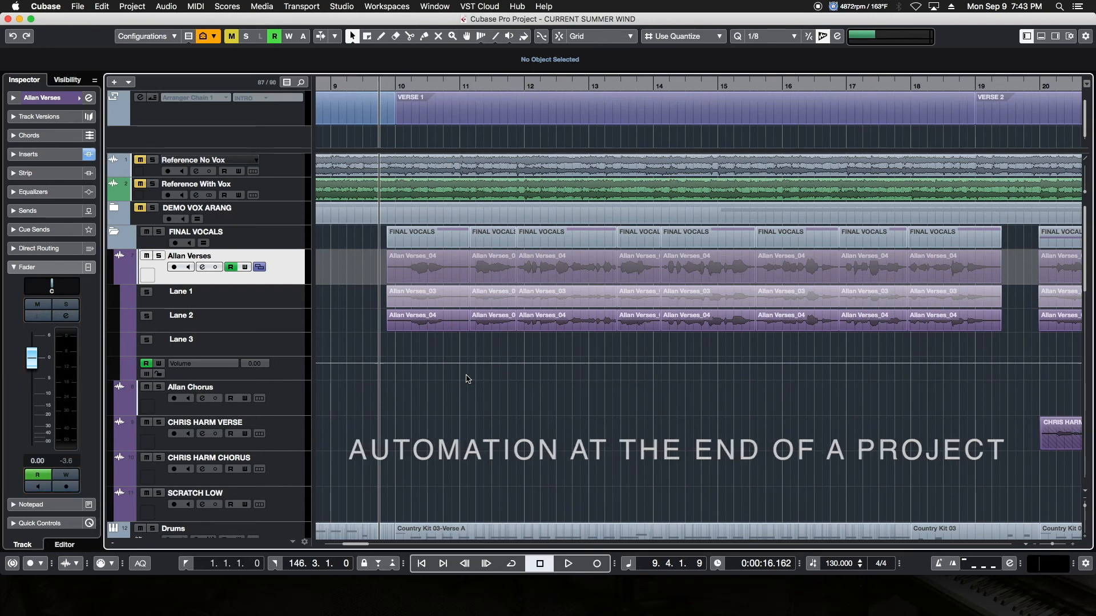
Step: Try adjusting the first Allan Verses_04 event's volume on Lane 2, deselect it, and lower the track's fader to -0.33
{"action": "left_click", "coordinate": [438, 317]}
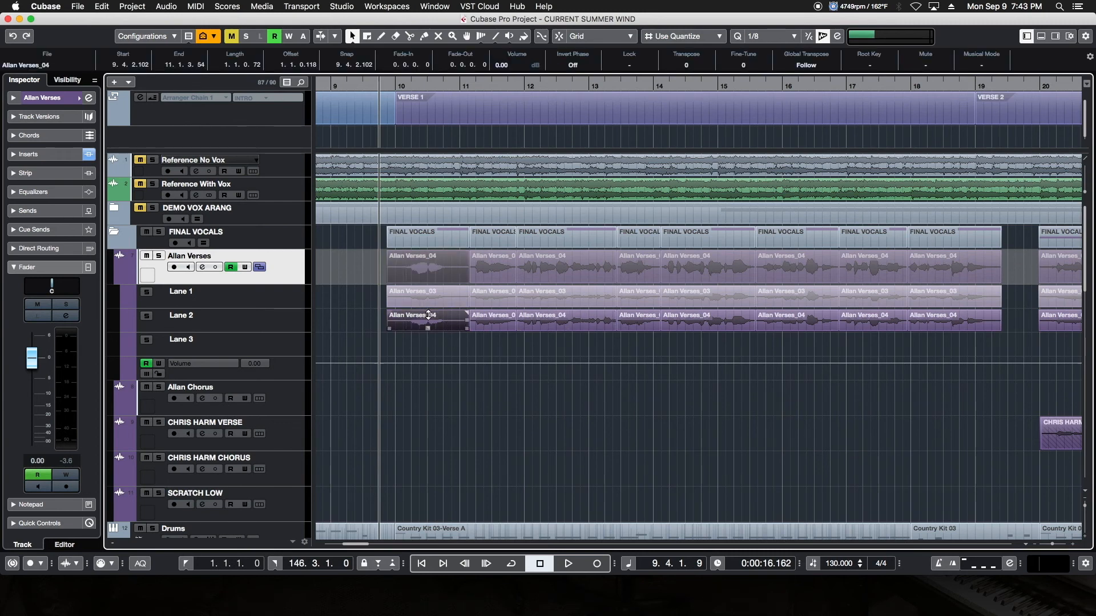
{"action": "left_click_drag", "start_coordinate": [428, 314], "coordinate": [429, 314]}
{"action": "left_click", "coordinate": [438, 342]}
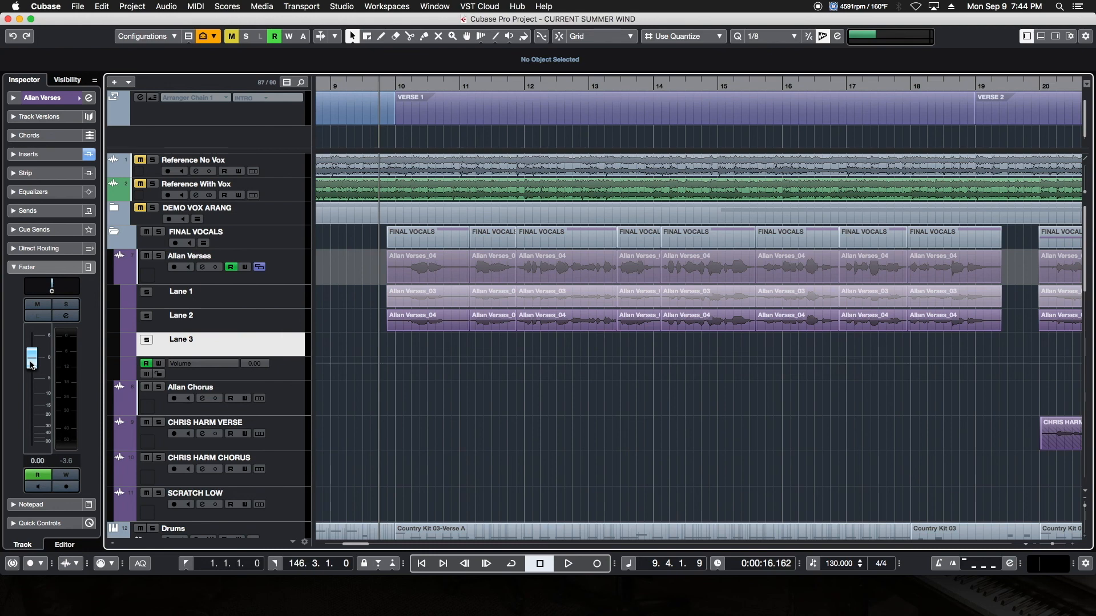
{"action": "mouse_move", "coordinate": [31, 364]}
{"action": "left_mouse_down"}
{"action": "mouse_move", "coordinate": [33, 373]}
{"action": "mouse_move", "coordinate": [32, 359]}
{"action": "left_mouse_up"}
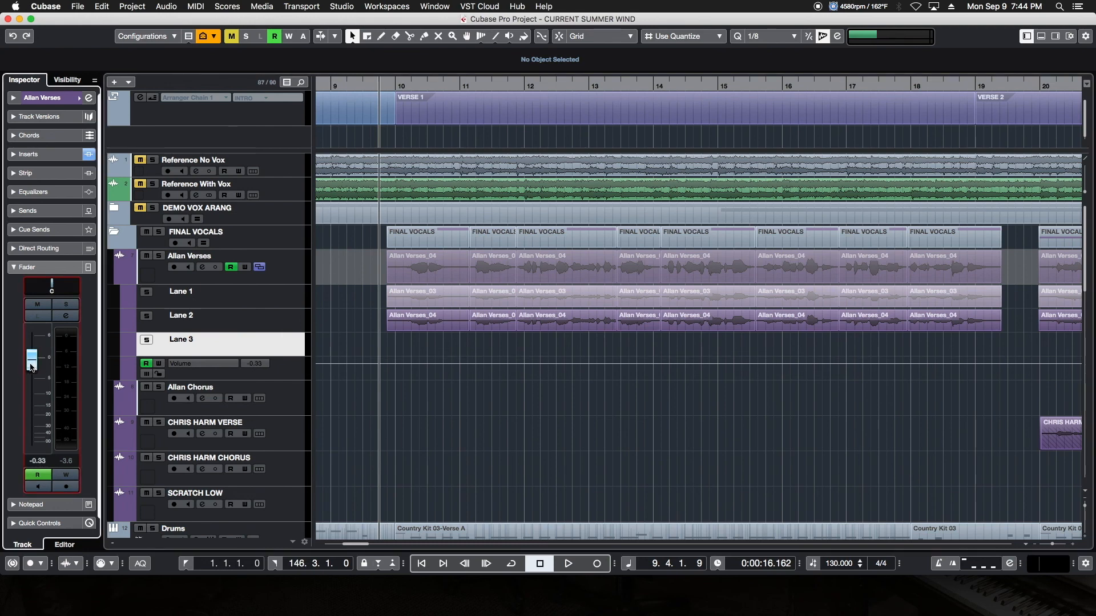
Step: Open the CLA-76 compressor insert on Allan Verses to examine its output control, close it, and show the channel fader again
{"action": "left_click", "coordinate": [47, 153]}
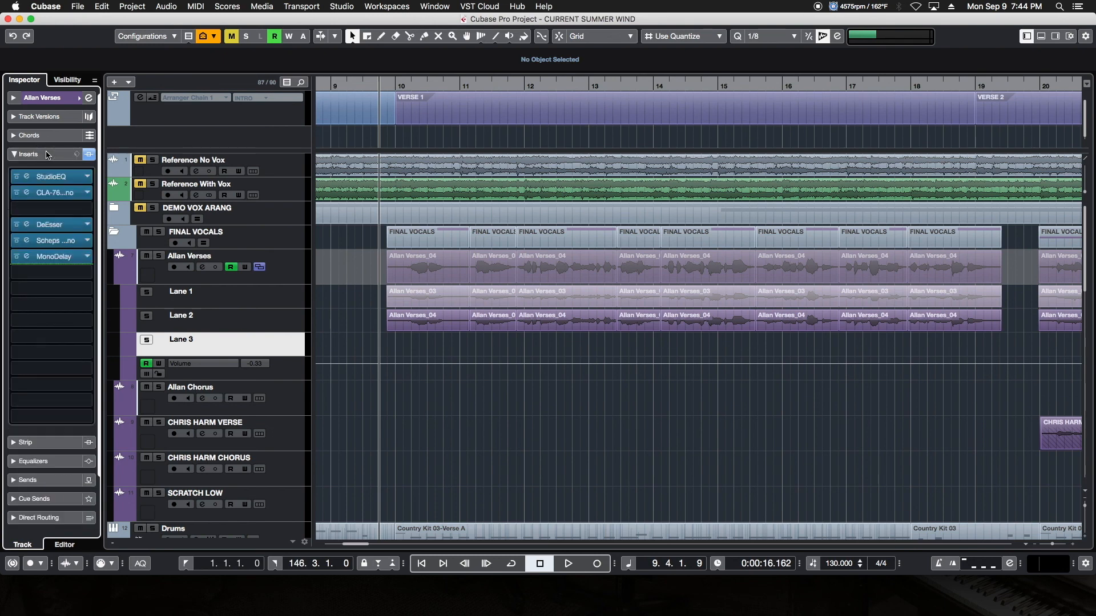
{"action": "left_click", "coordinate": [26, 193]}
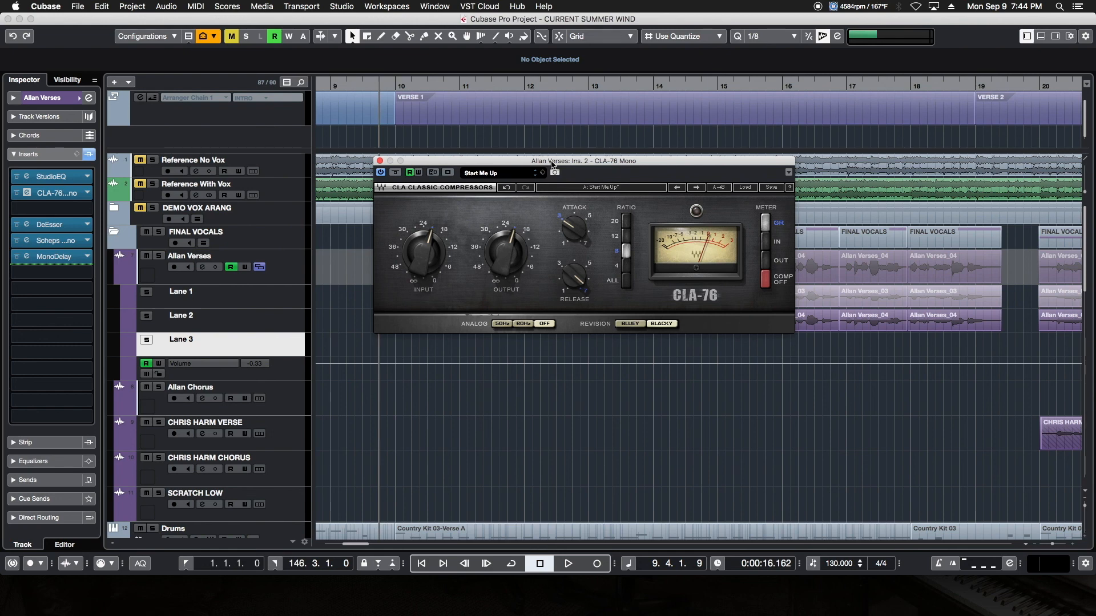
{"action": "left_click", "coordinate": [506, 254]}
{"action": "left_click", "coordinate": [380, 161]}
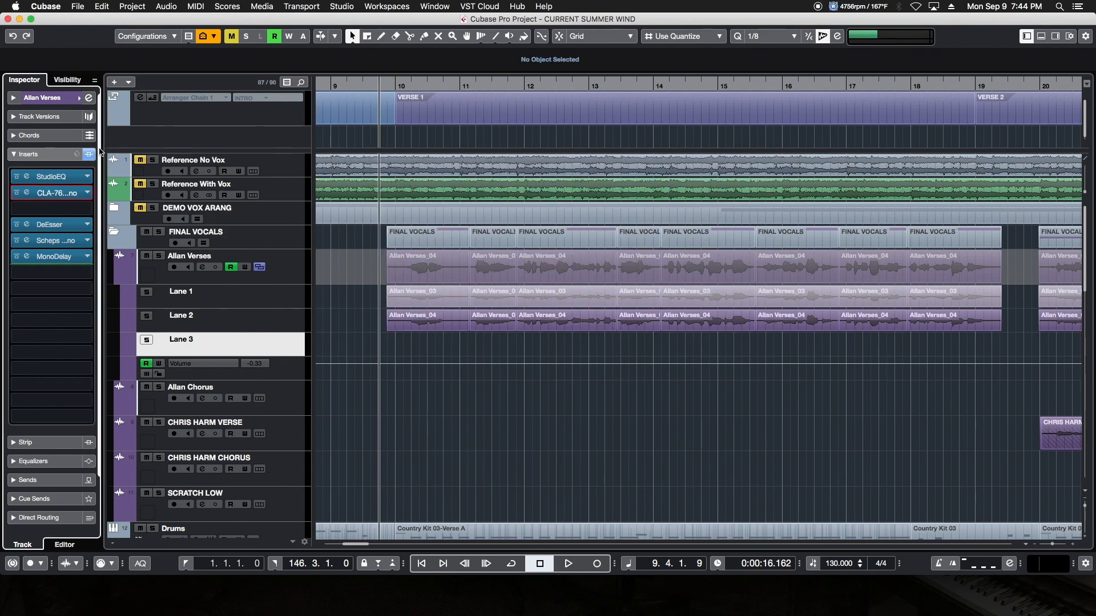
{"action": "left_click", "coordinate": [29, 154]}
{"action": "left_click", "coordinate": [27, 266]}
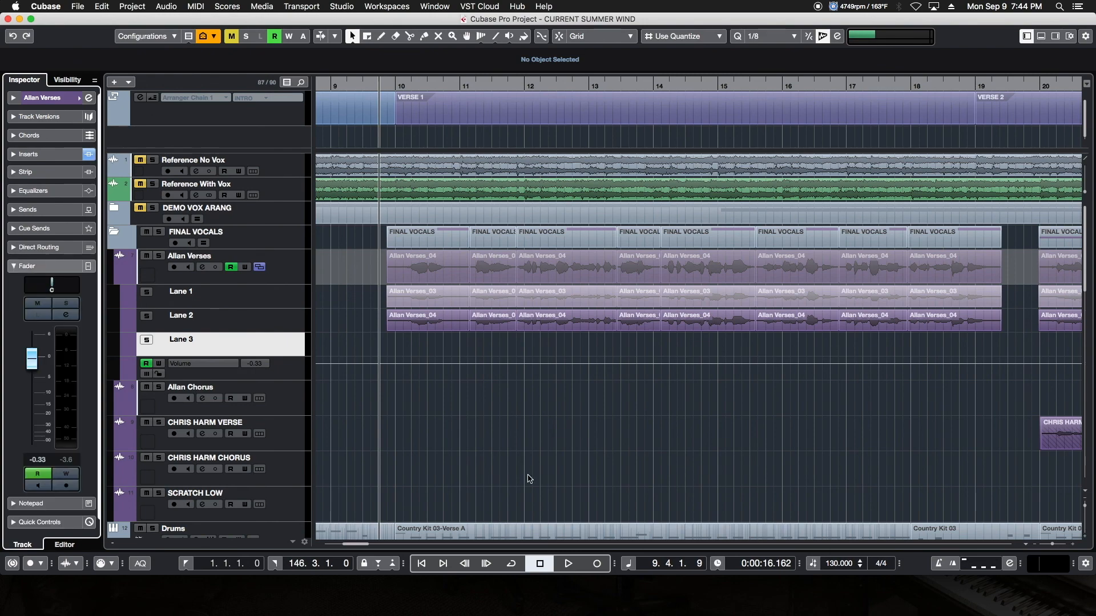
Step: Open the MixConsole and raise the VOCALS group channel fader slightly
{"action": "key", "text": "F3"}
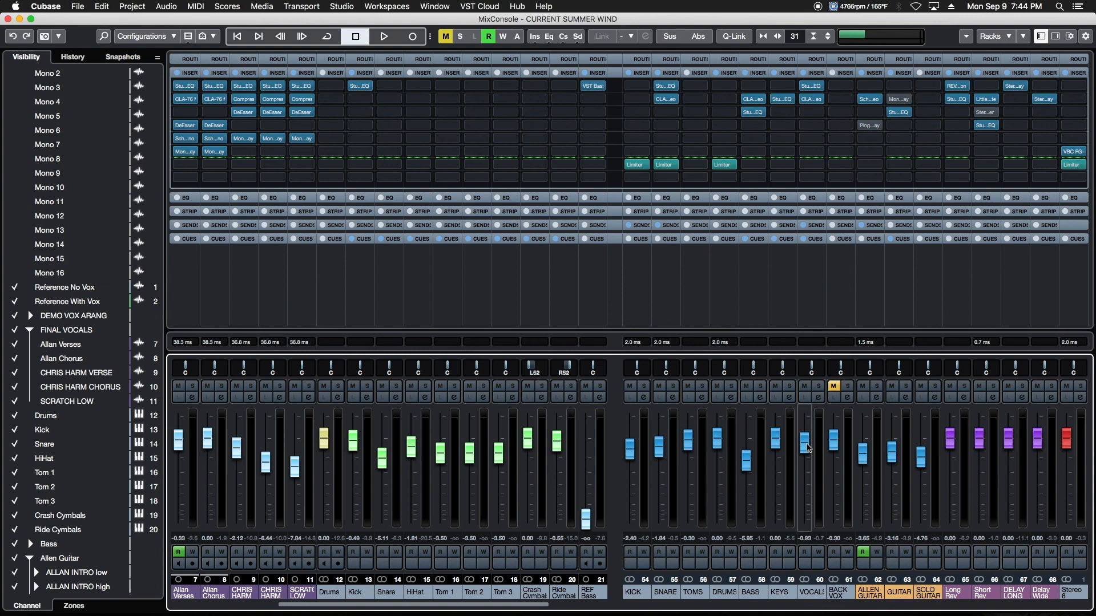
{"action": "left_click_drag", "start_coordinate": [807, 448], "coordinate": [807, 445]}
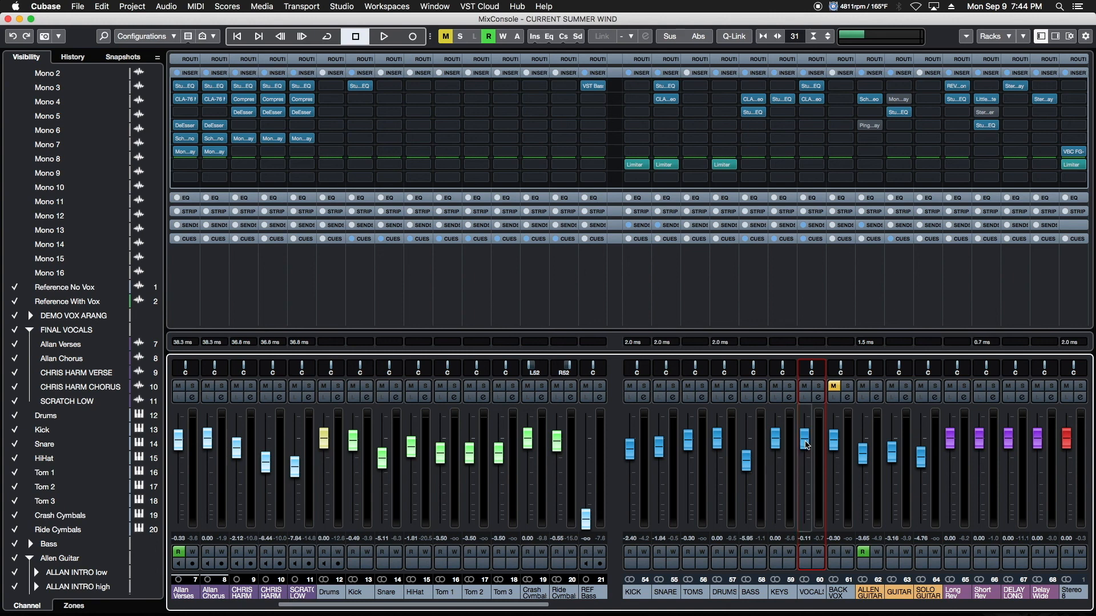